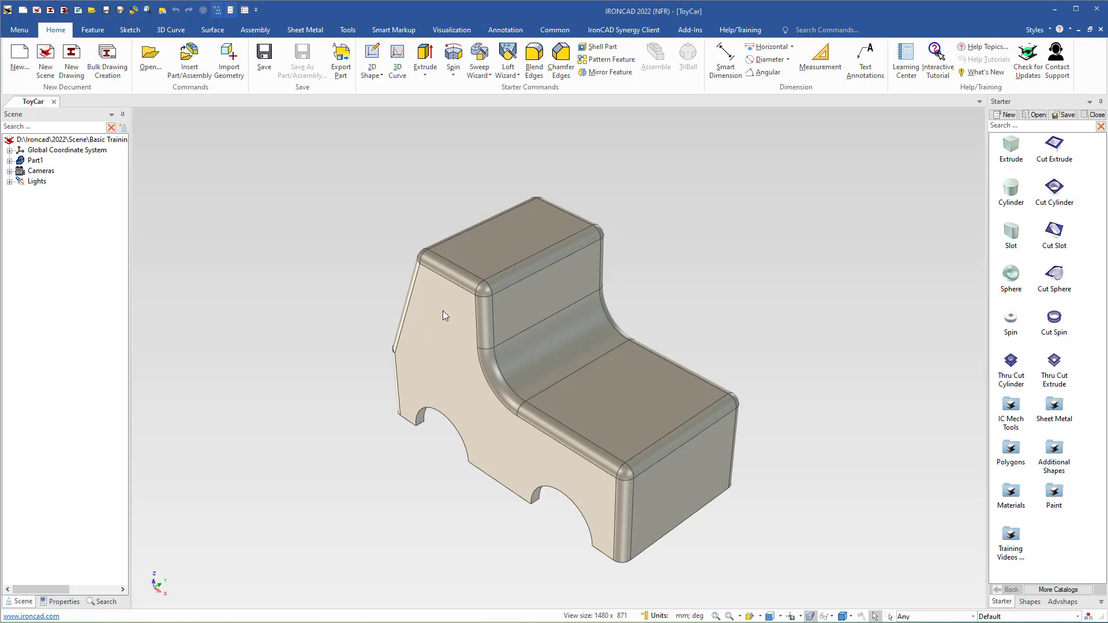
Inspect the toy car model from several angles and review the features that make up Part1.
middle_drag(472, 430, 527, 415)
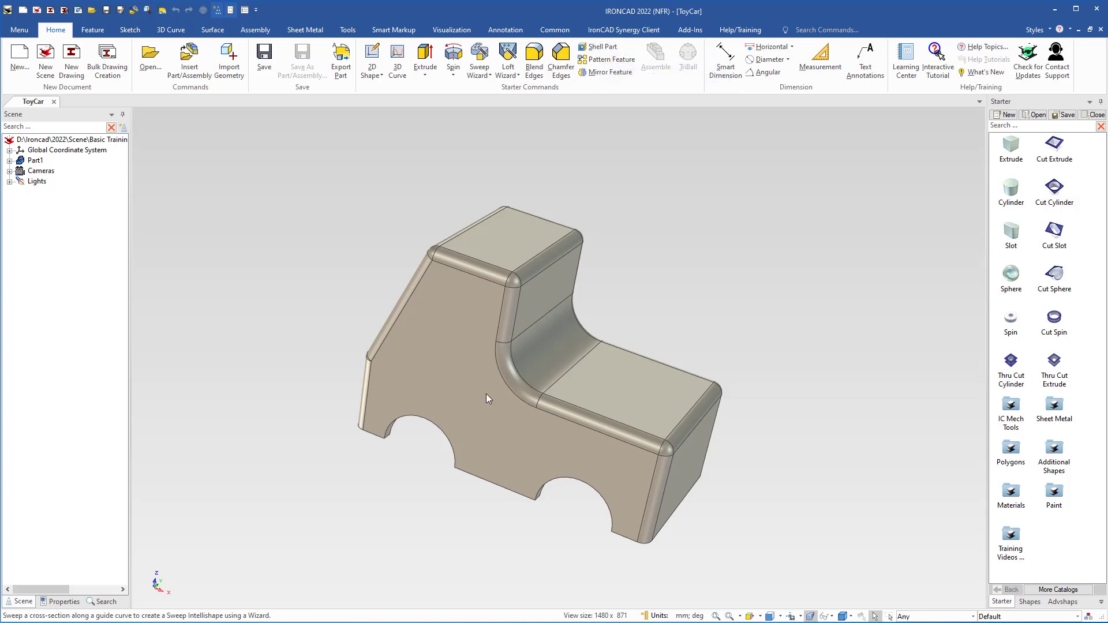
middle_drag(490, 388, 491, 411)
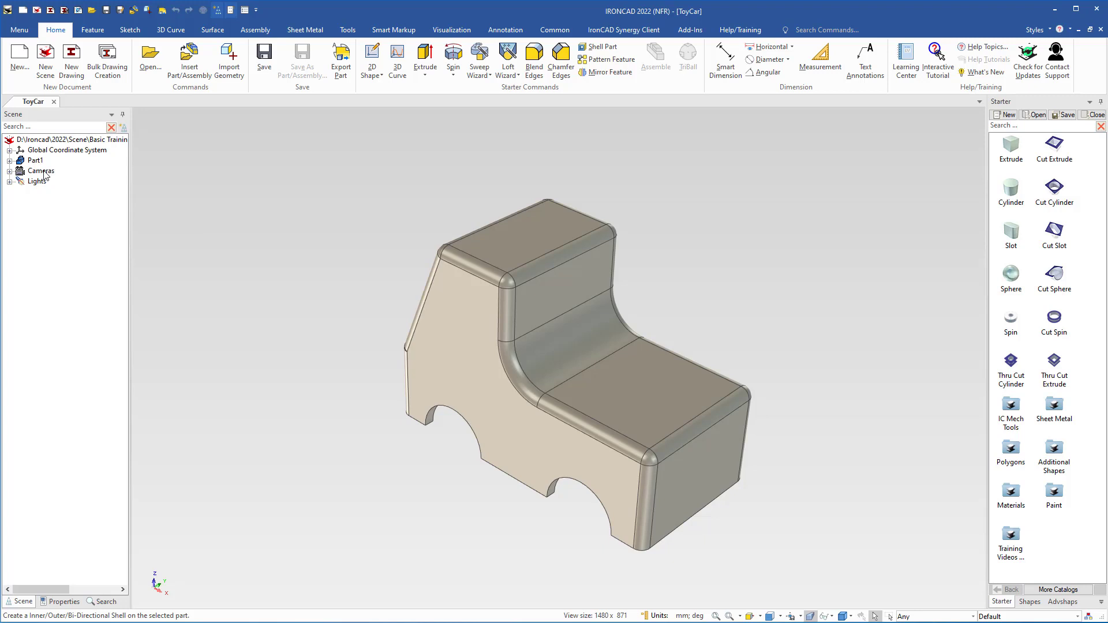
click(9, 161)
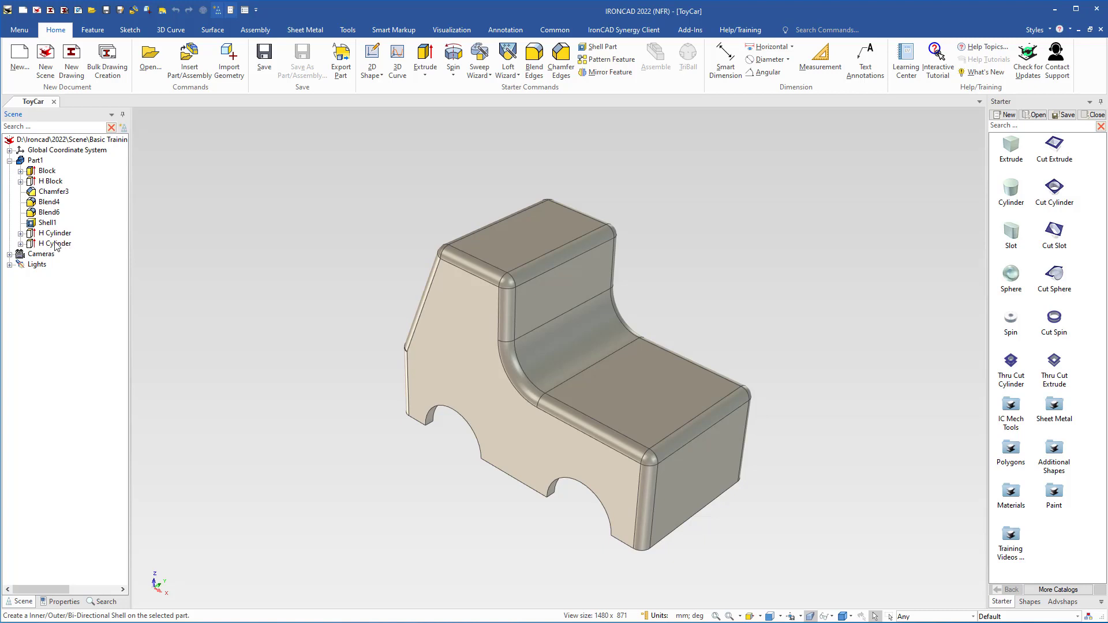
click(9, 160)
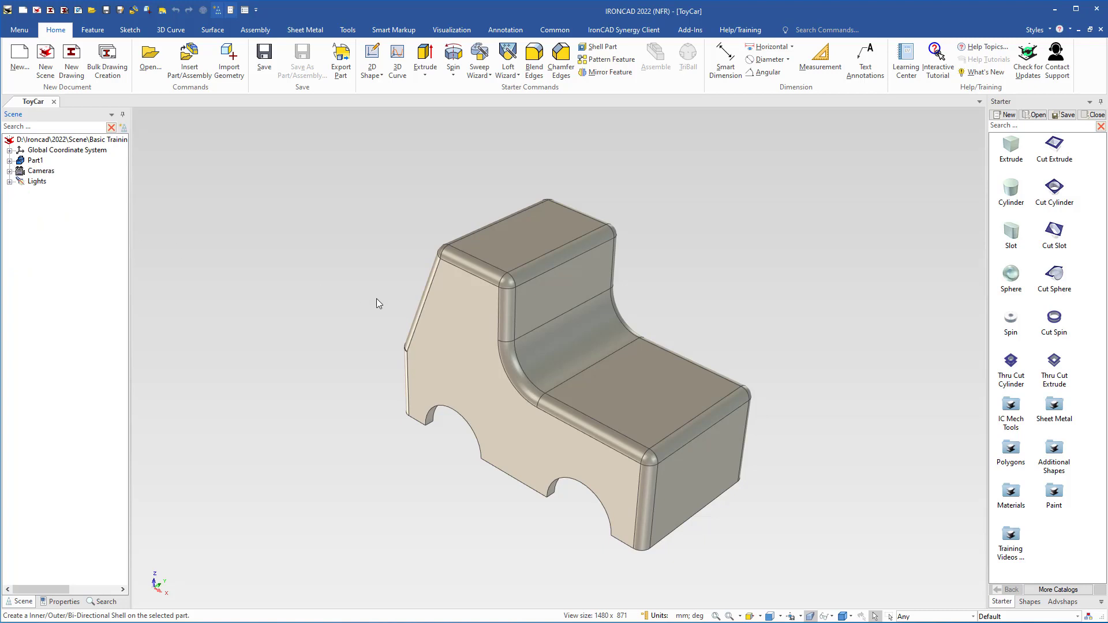
Close the ToyCar scene and start a new empty scene.
click(54, 102)
click(589, 340)
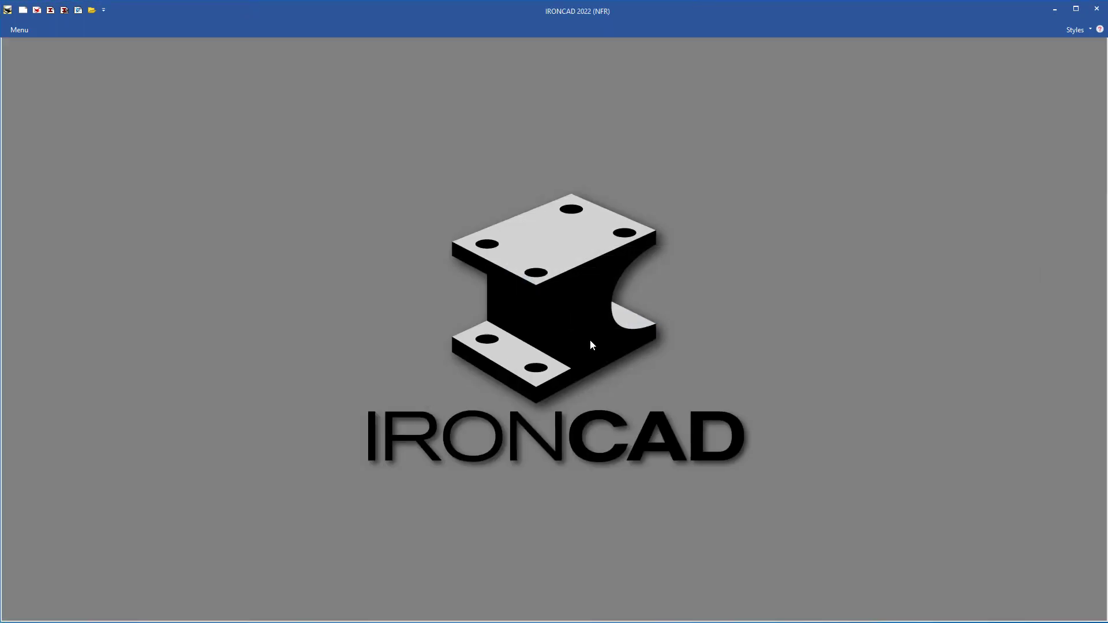
click(506, 226)
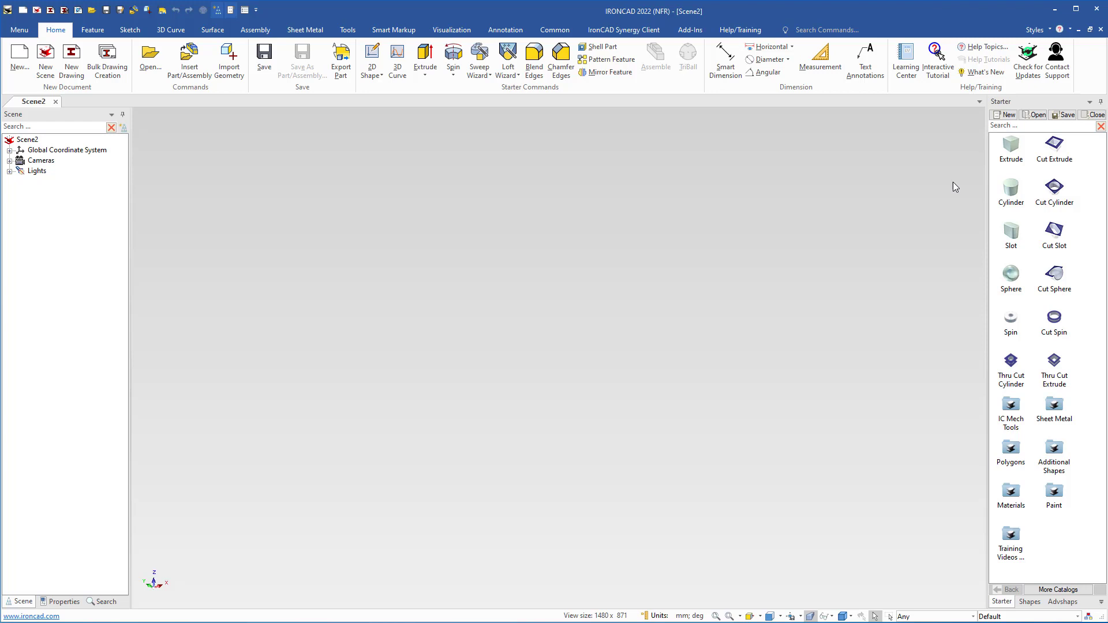
Place an Extrude block from the Starter catalog in the middle of the scene.
drag(1010, 147, 567, 363)
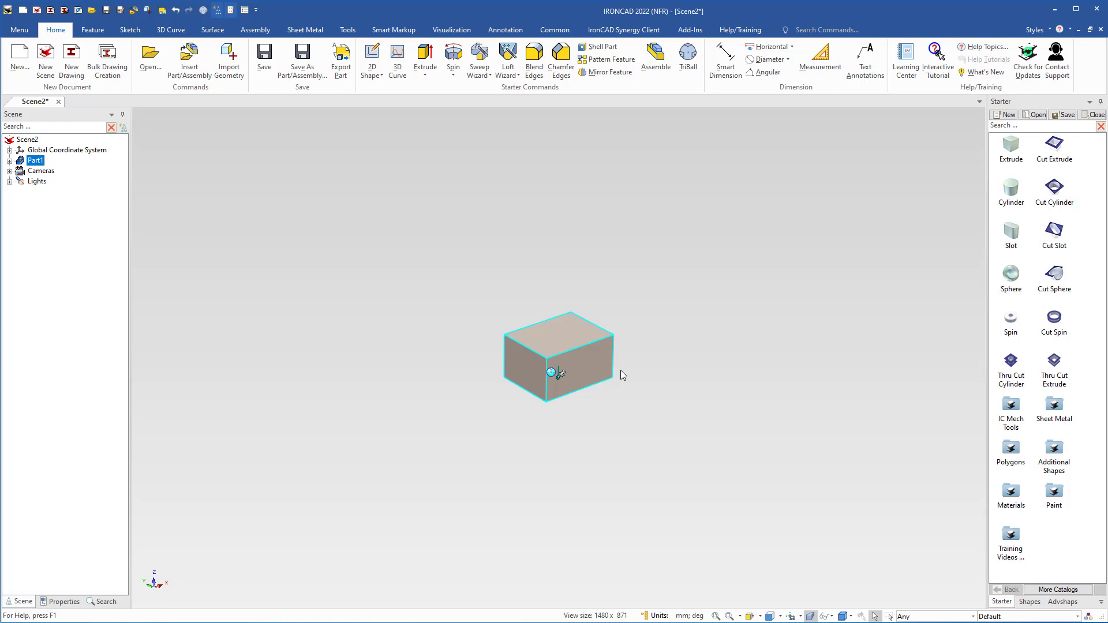
key(F8)
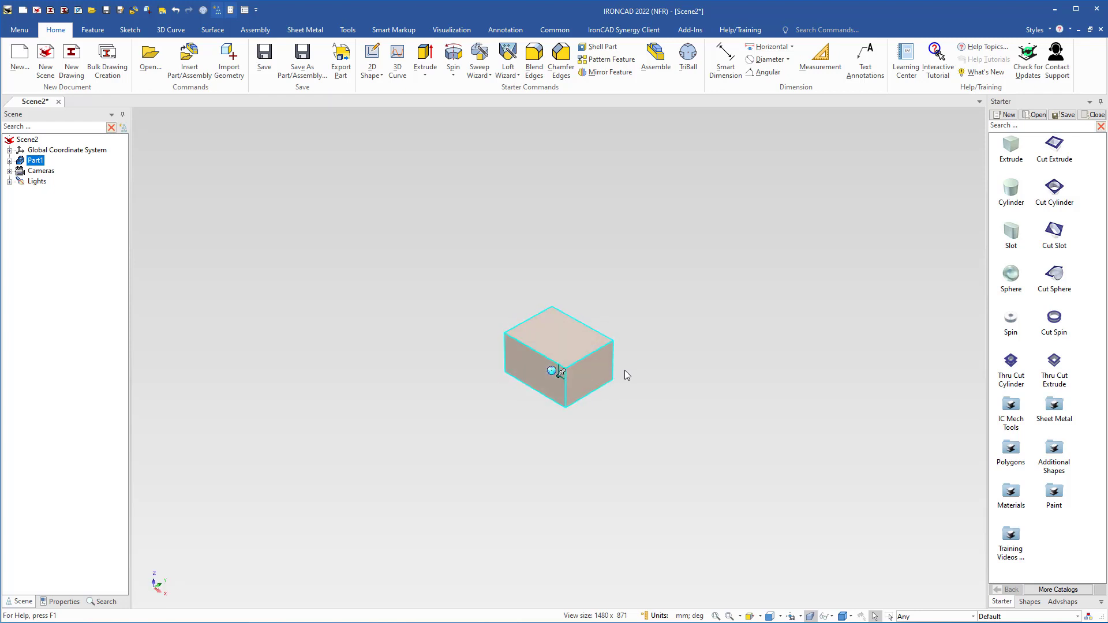
key(F8)
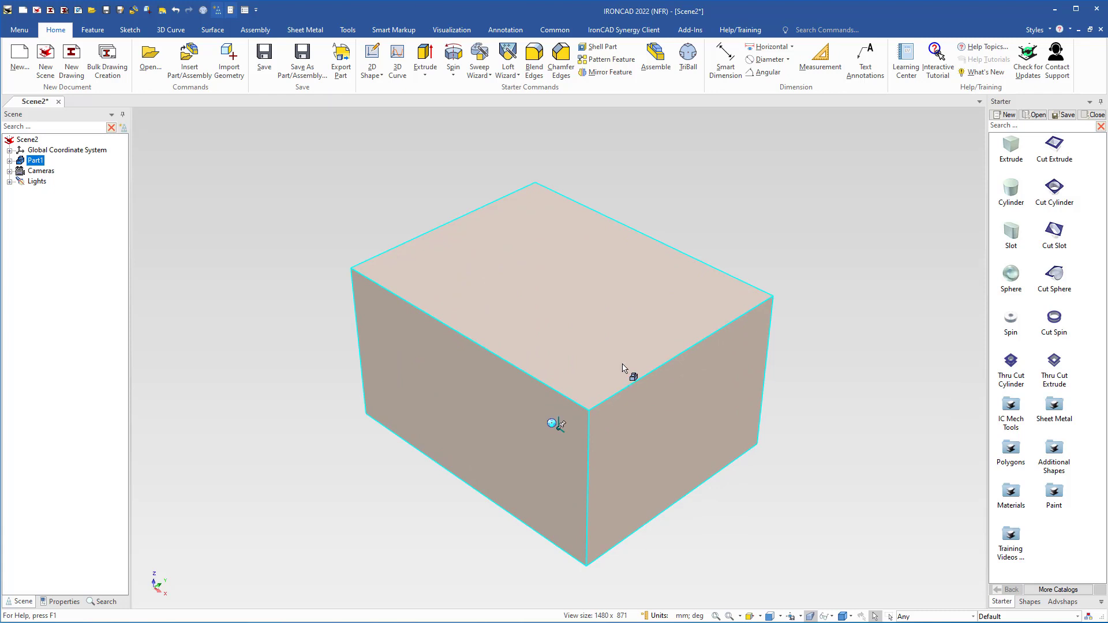
Set the block's length to 60 mm, width to 40 mm and height to 30 mm with its sizebox handles.
click(623, 368)
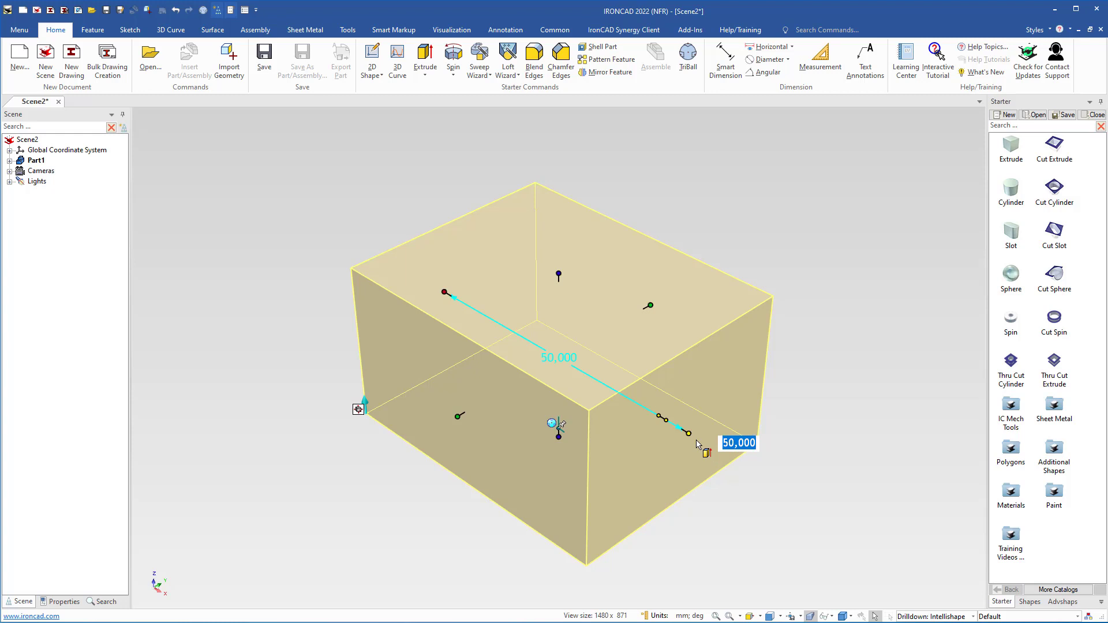
text(60)
key(Tab)
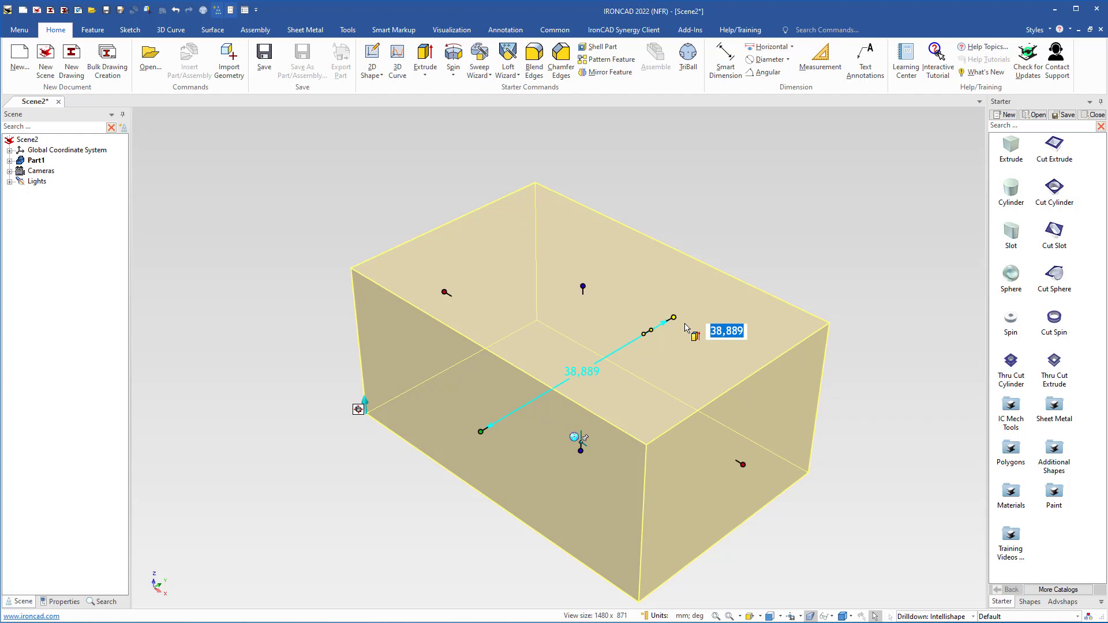
text(40)
key(Tab)
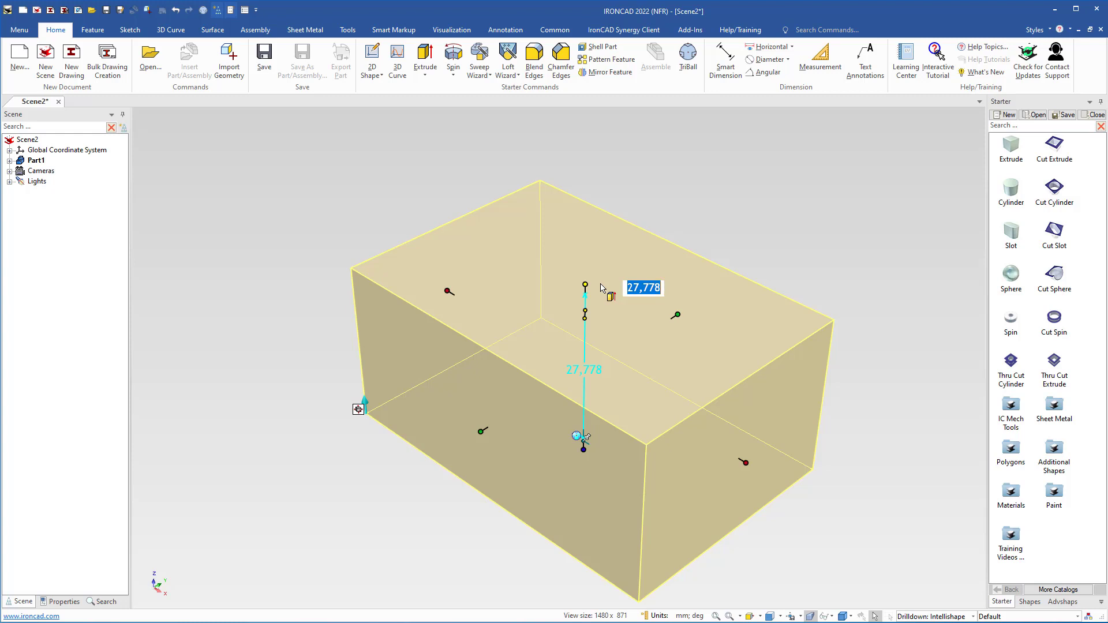
text(30)
key(Tab)
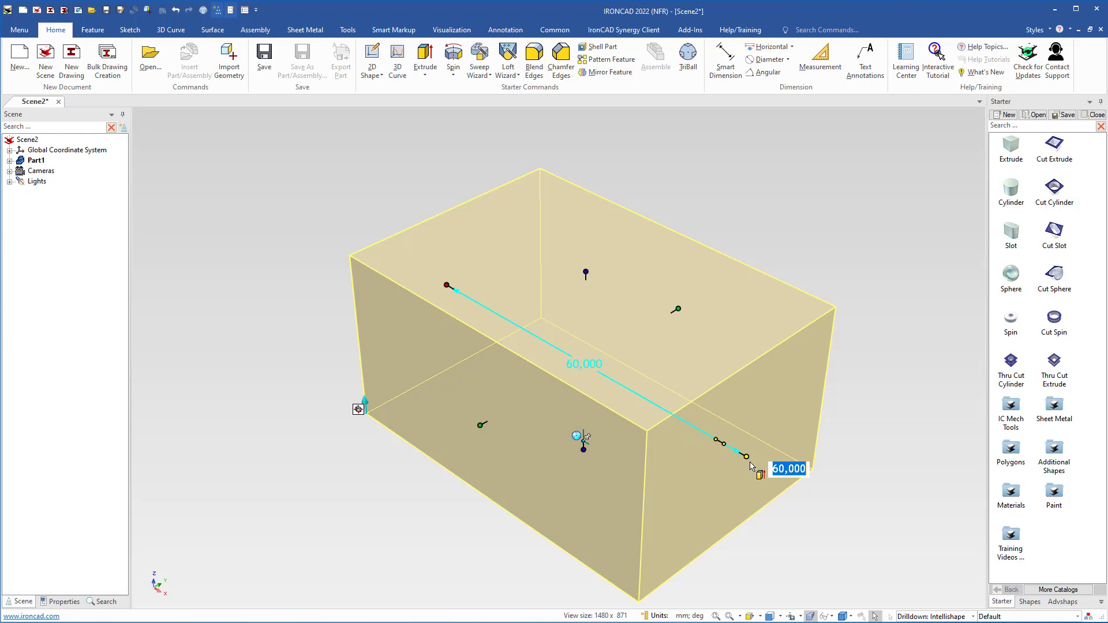
Cycle through the block's length, width and height values to check each one.
key(Tab)
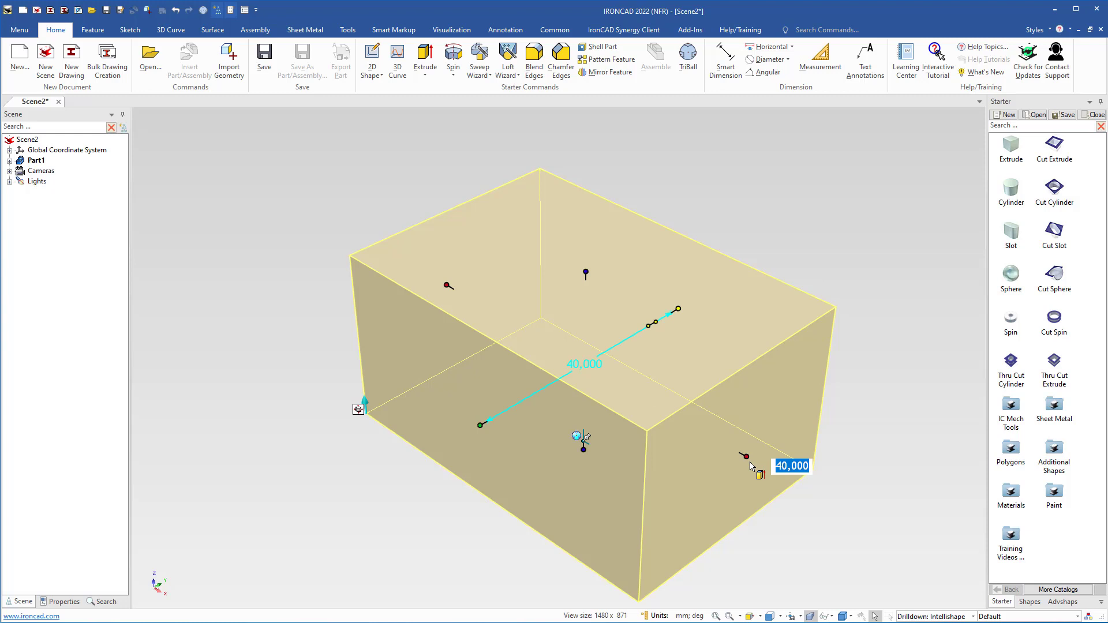
key(Tab)
key(Tab)
key(Tab)
key(Tab)
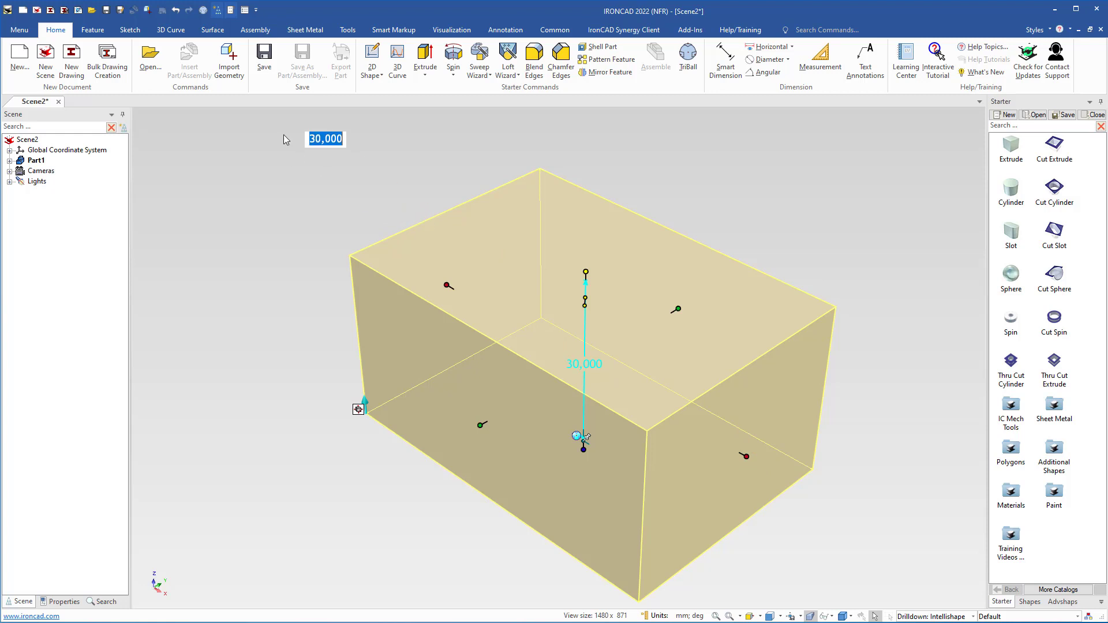
Review the handle behavior settings in the Interaction options.
click(245, 10)
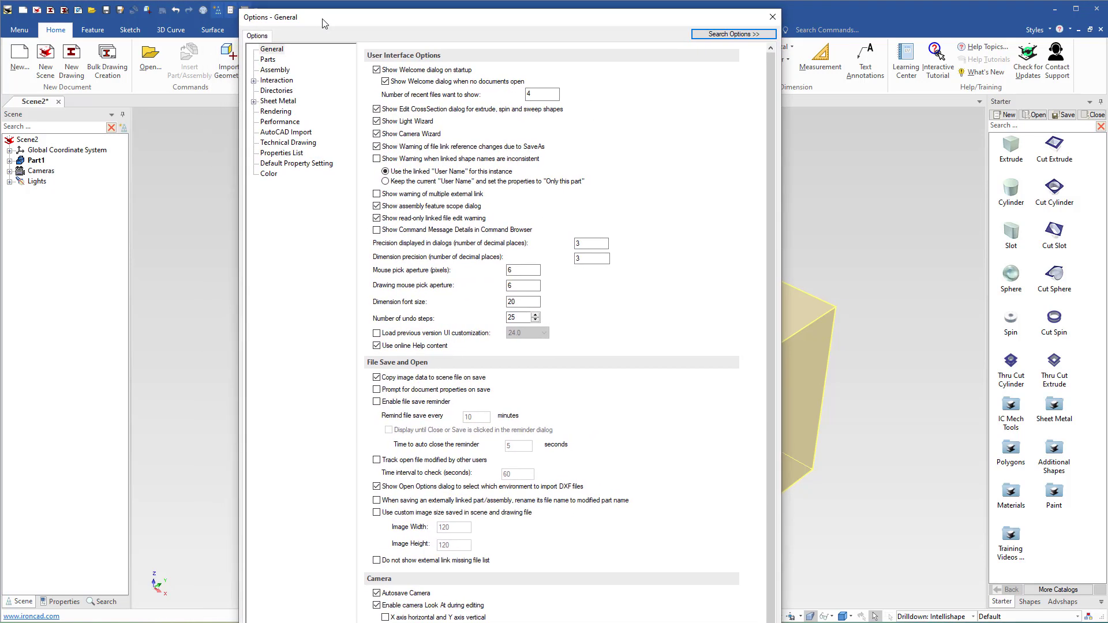
click(273, 81)
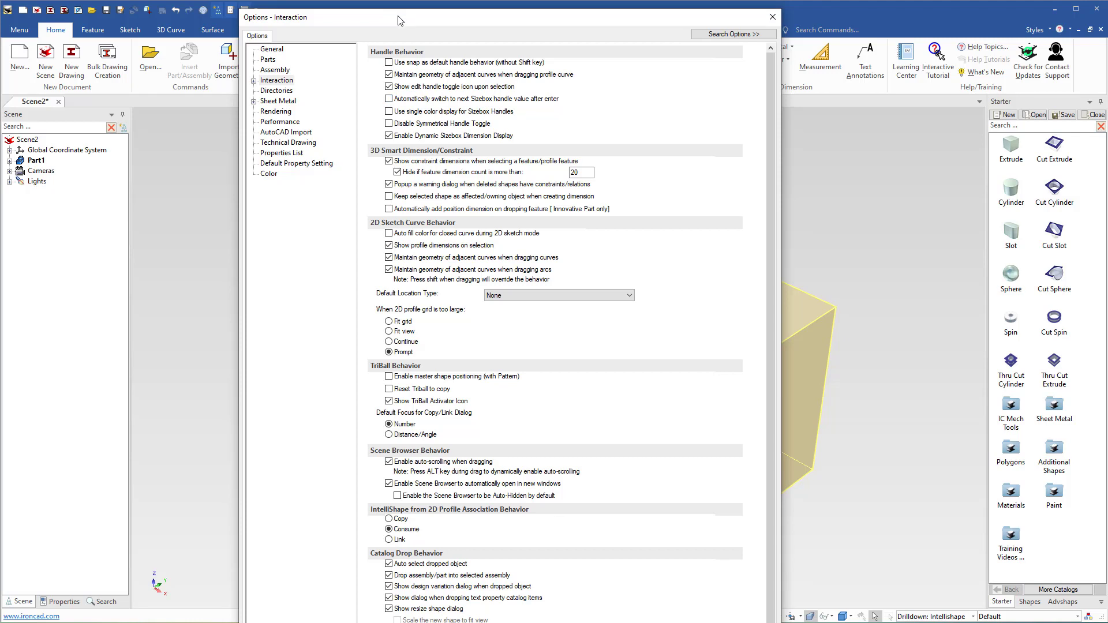
mouse_move(399, 18)
mouse_down()
mouse_move(404, 0)
mouse_move(387, 0)
mouse_up()
click(606, 603)
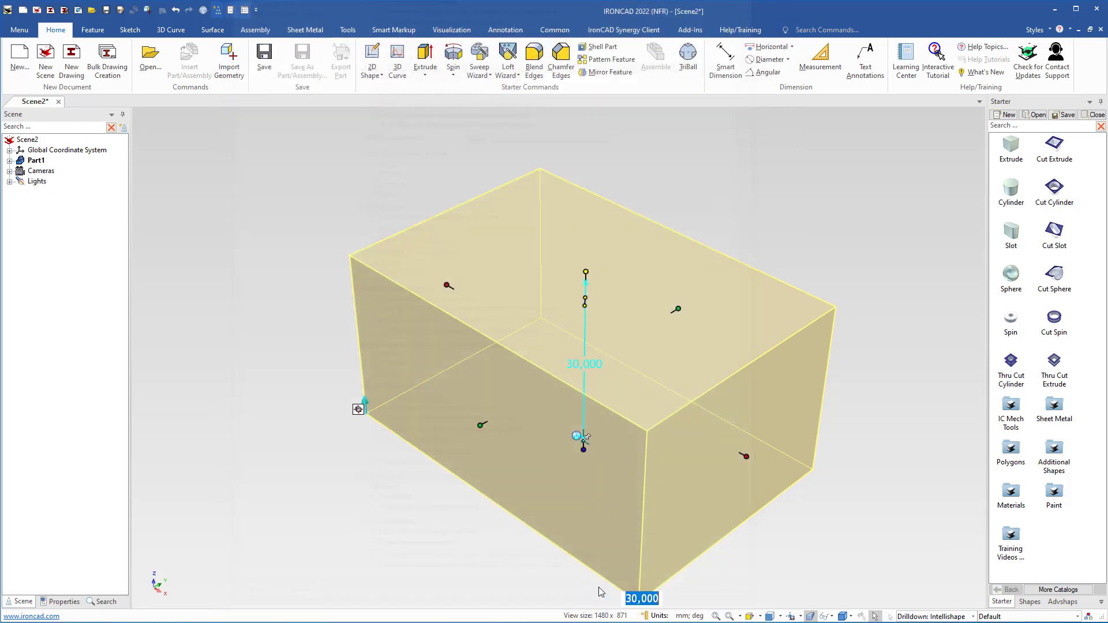
Reselect the block's sizebox and set both its length and its width to 50 mm.
click(732, 242)
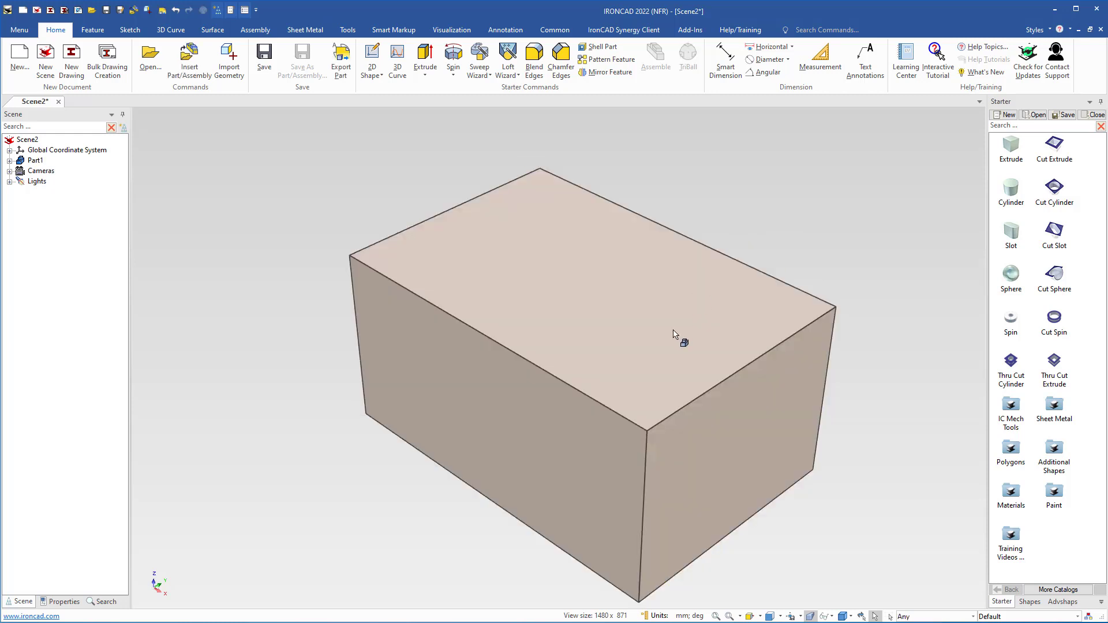
click(673, 334)
click(673, 334)
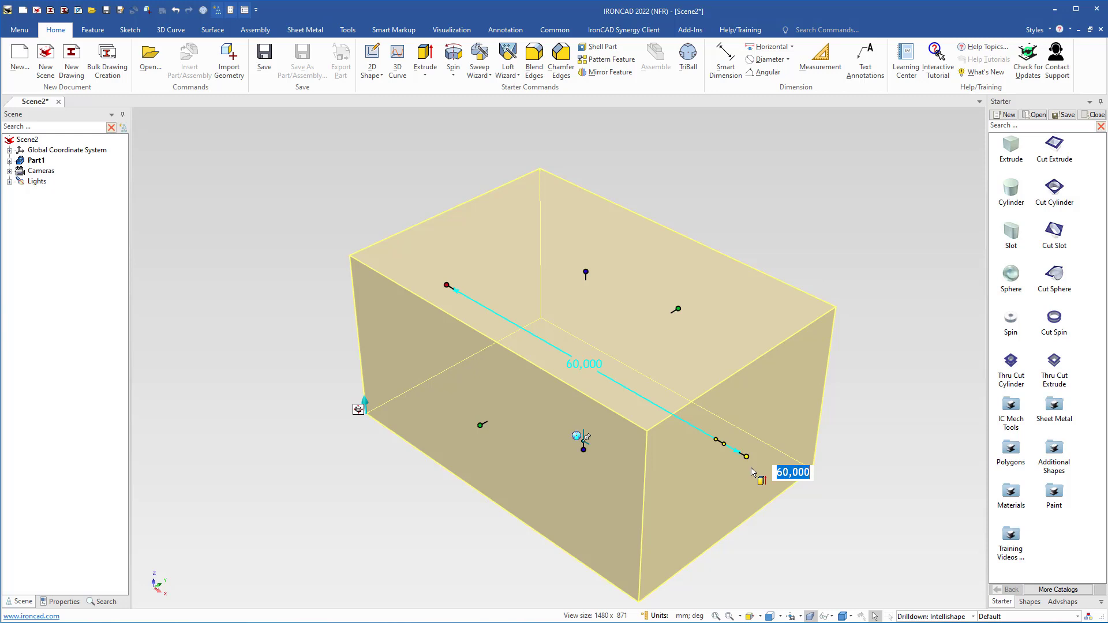
text(50)
key(Return)
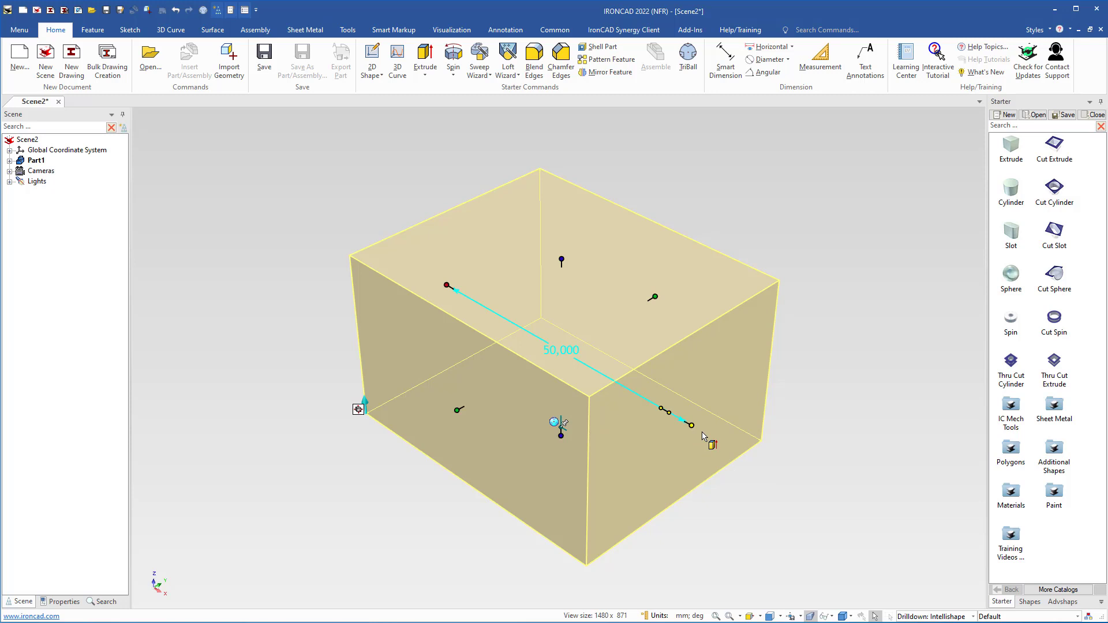
mouse_move(658, 294)
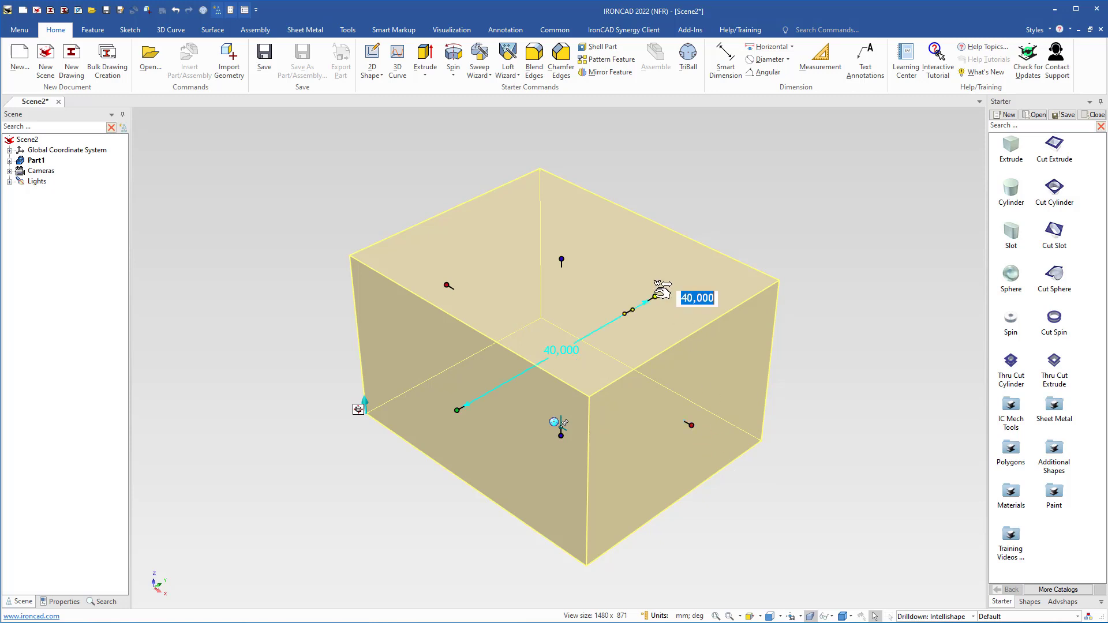
text(50)
key(Return)
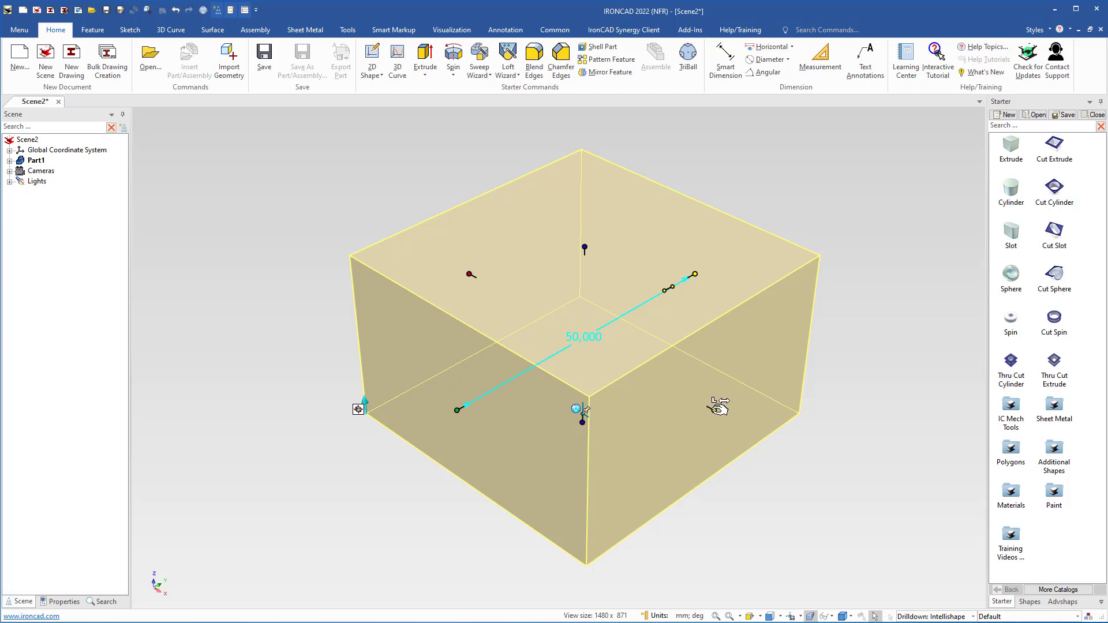
Resize the block symmetrically about its centre to about 48.8 mm wide and about 73.8 mm long.
drag(718, 408, 755, 436)
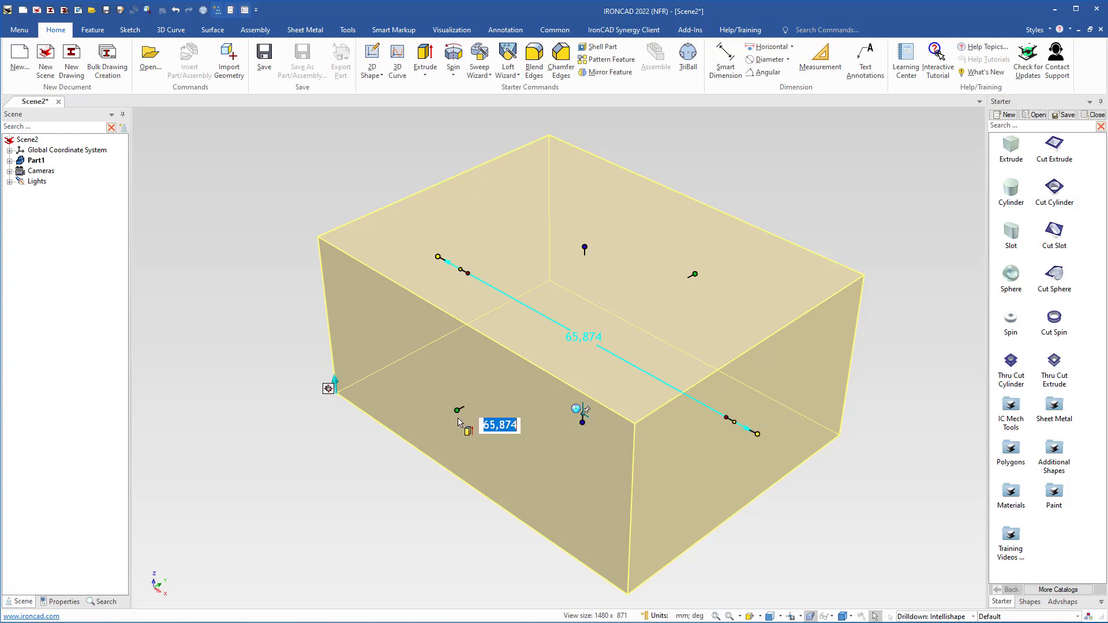
click(460, 409)
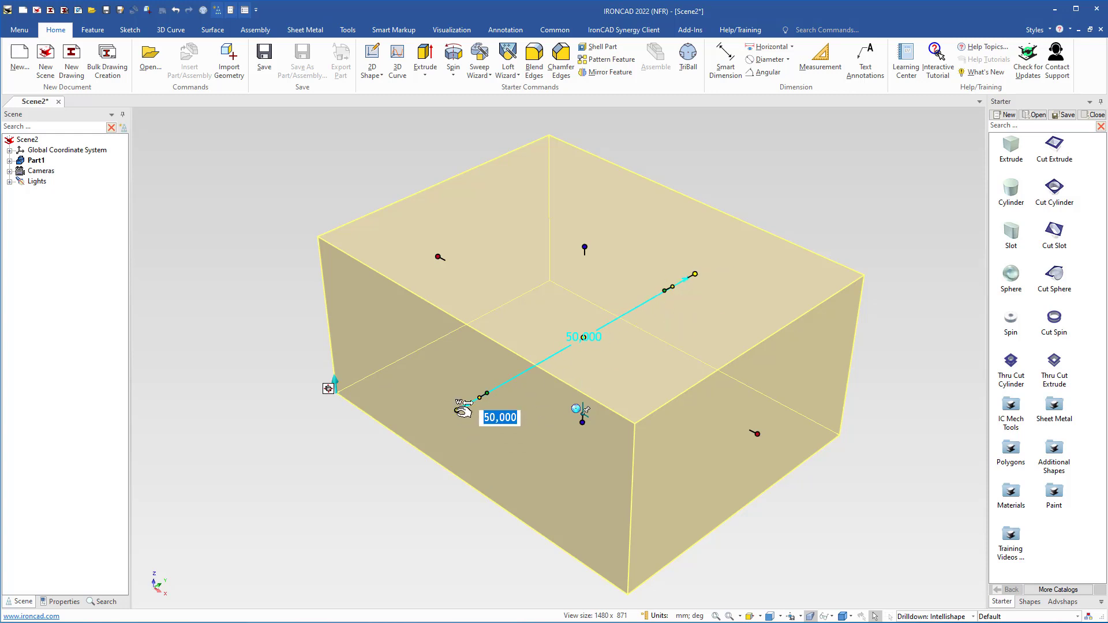
mouse_move(464, 408)
mouse_down()
mouse_move(346, 464)
mouse_move(418, 455)
mouse_move(467, 429)
mouse_up()
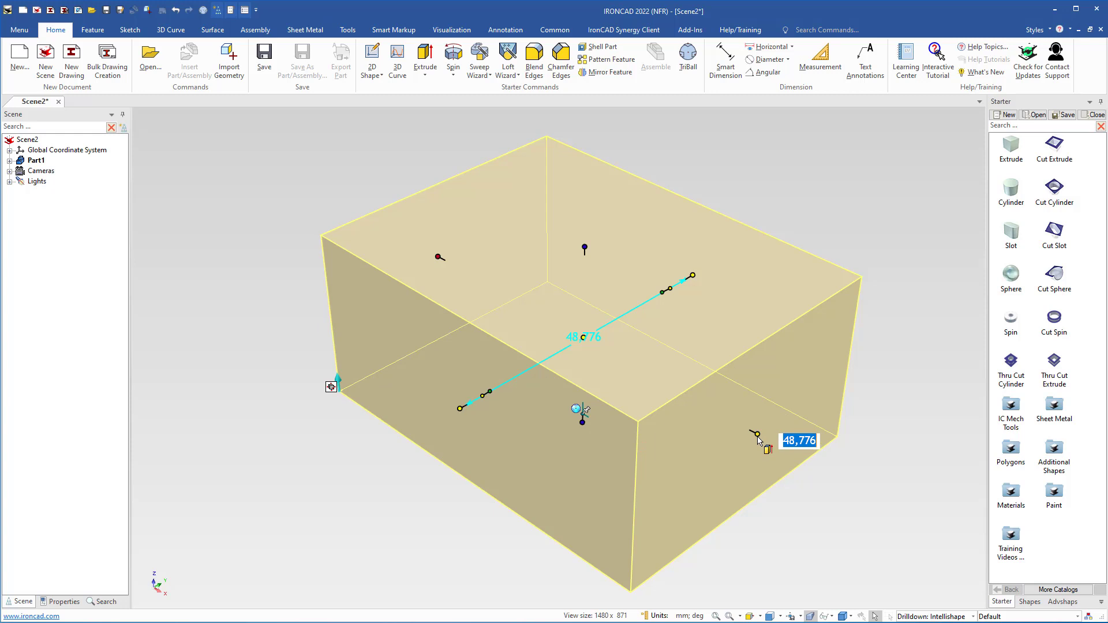
drag(761, 433, 769, 456)
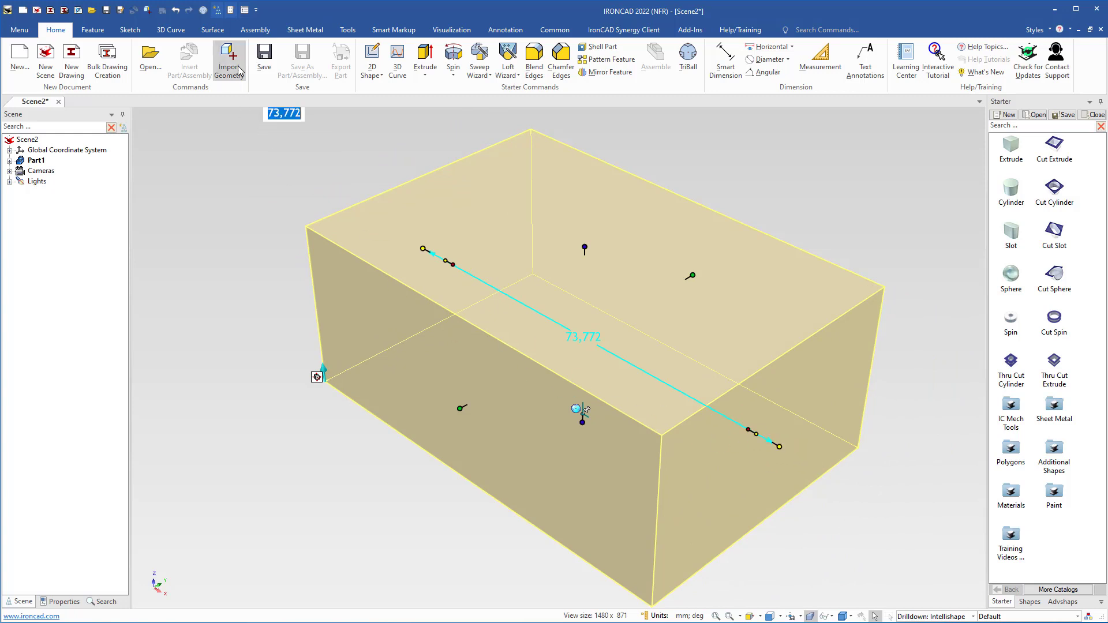
Disable the symmetrical handle toggle in the Interaction options and reduce the block's width on both sides to about 45.6 mm.
click(245, 10)
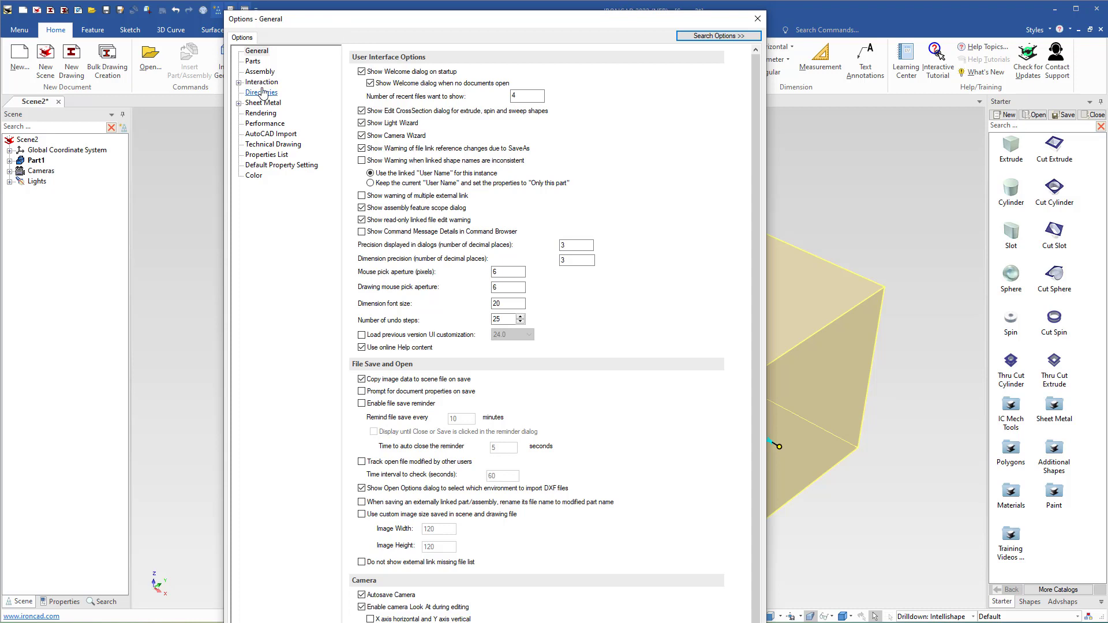
click(261, 84)
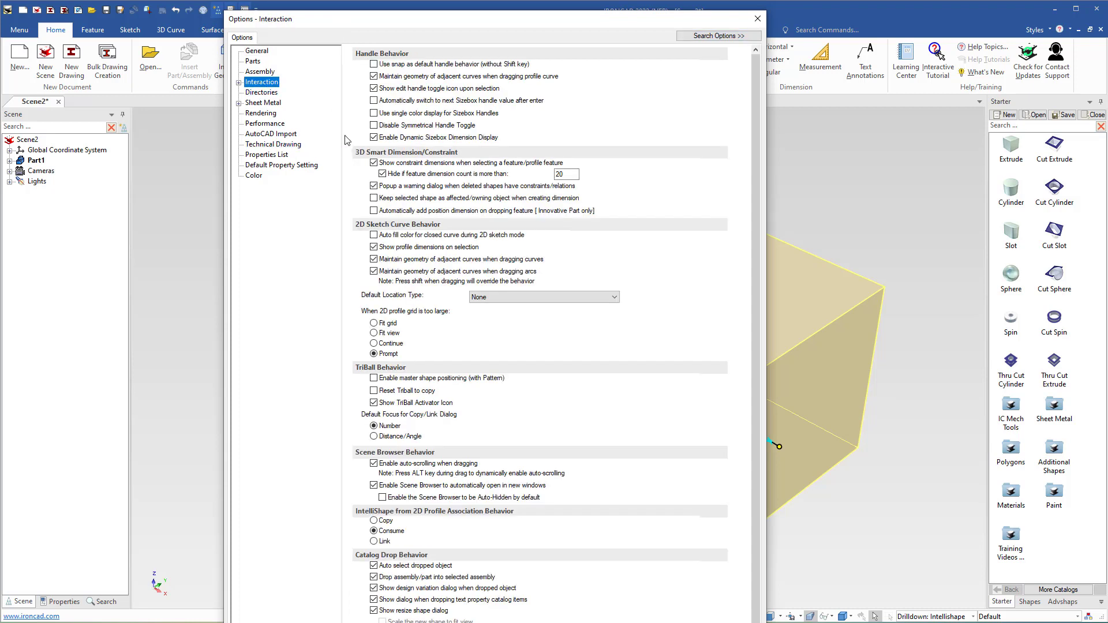
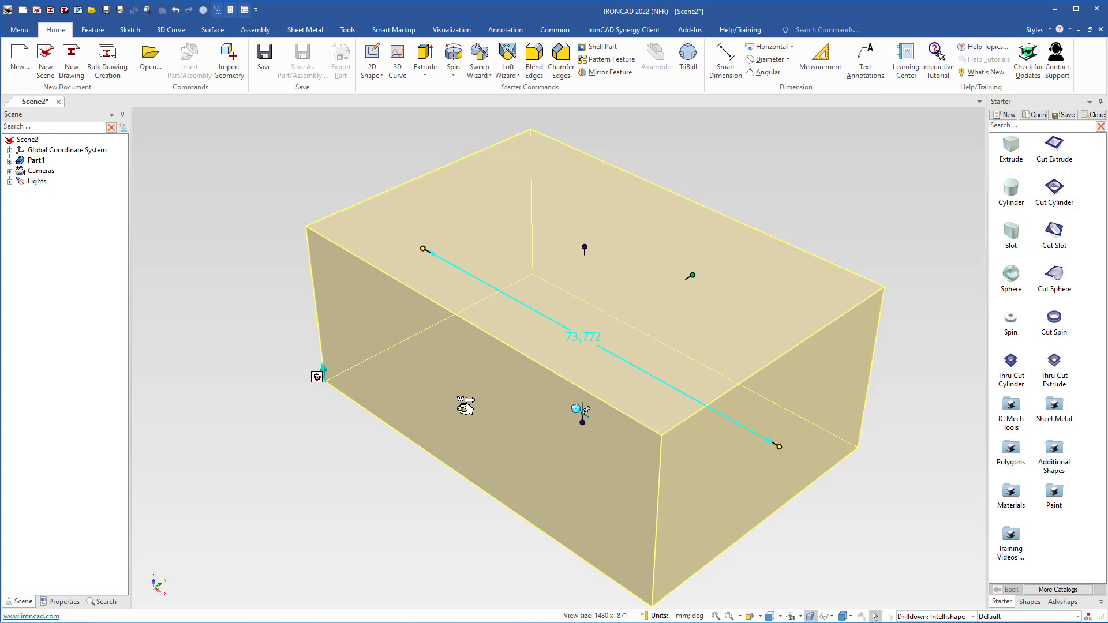
drag(461, 404, 470, 430)
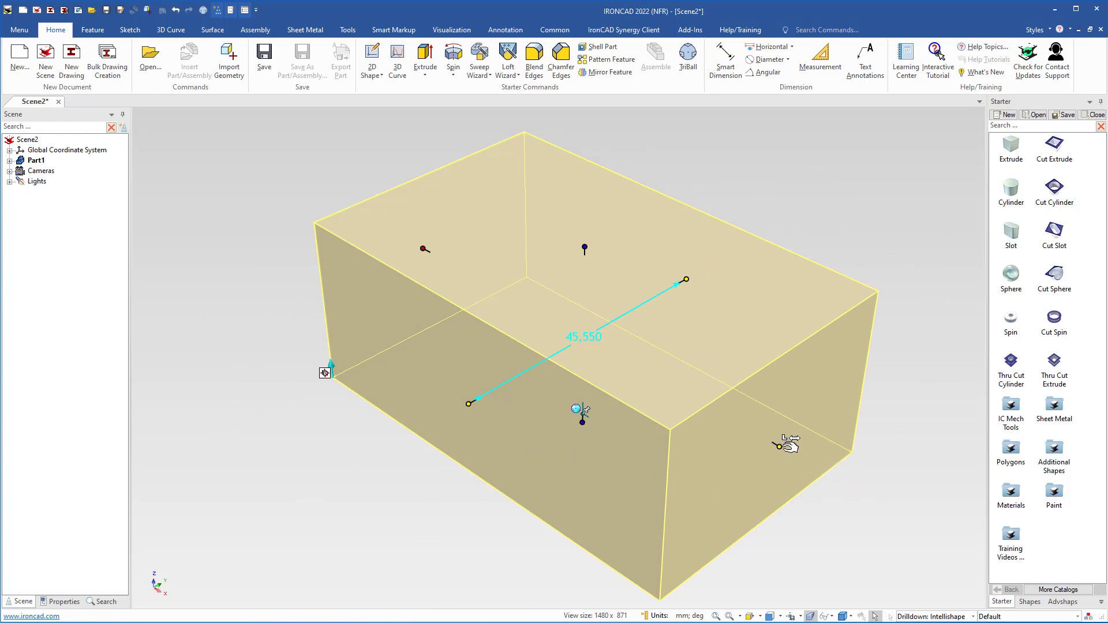
Resize the block symmetrically with its sizebox handles to 120 mm long and 60 mm wide.
drag(785, 443, 810, 476)
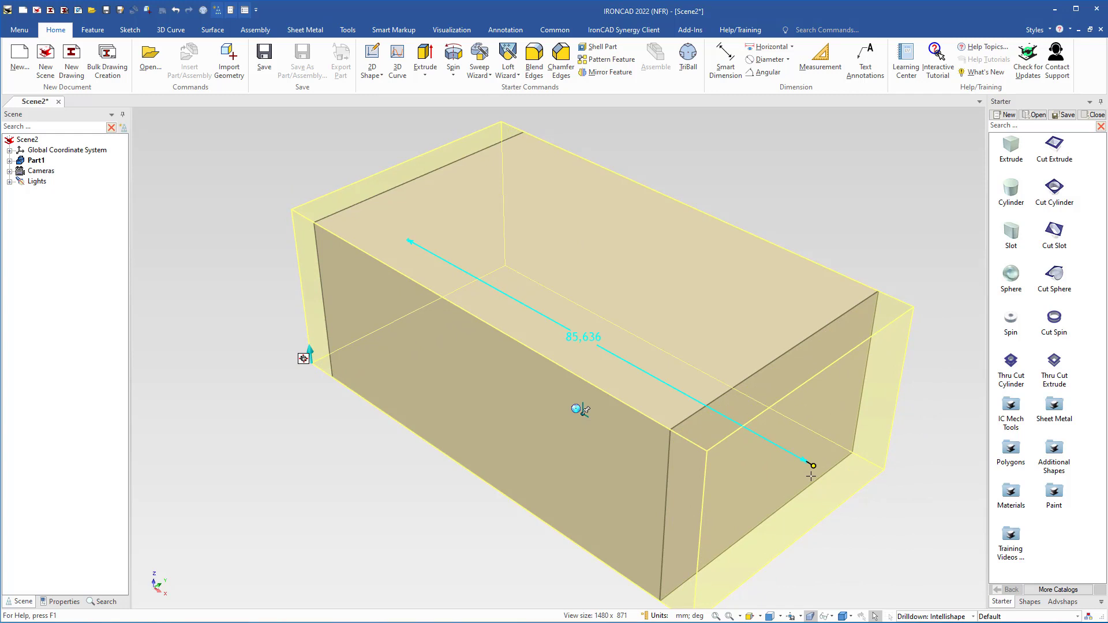
drag(810, 476, 811, 478)
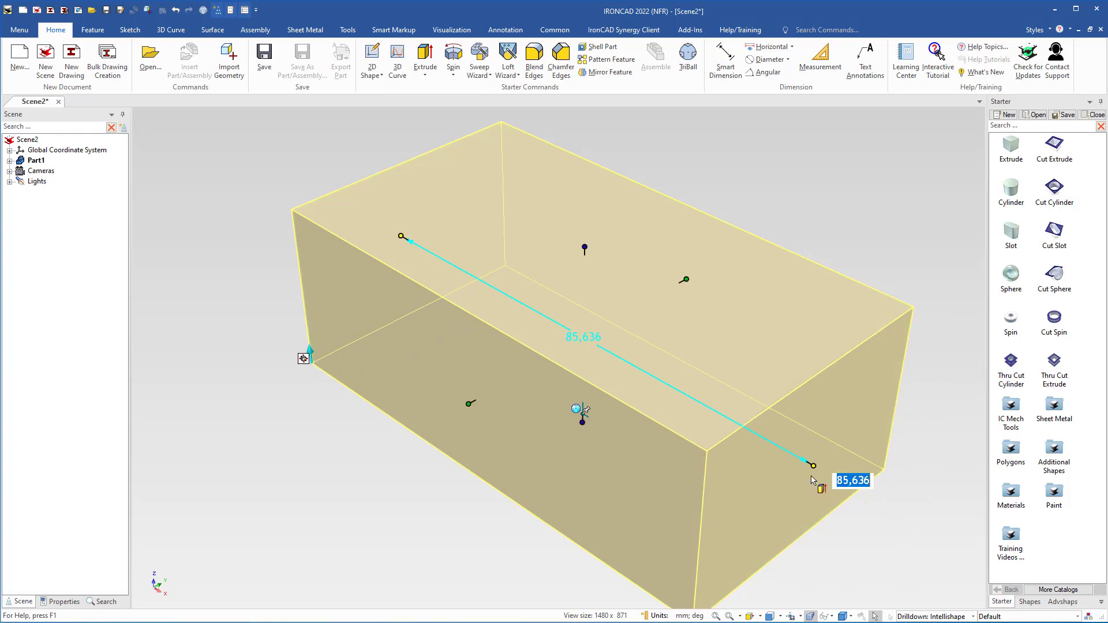
text(120)
key(Return)
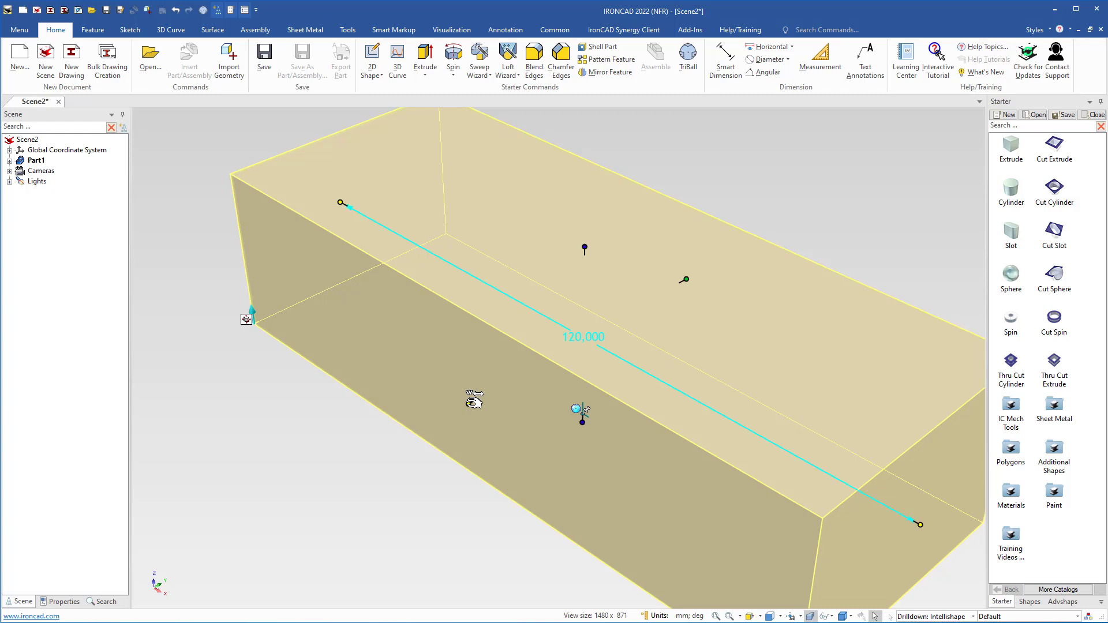
drag(473, 400, 449, 420)
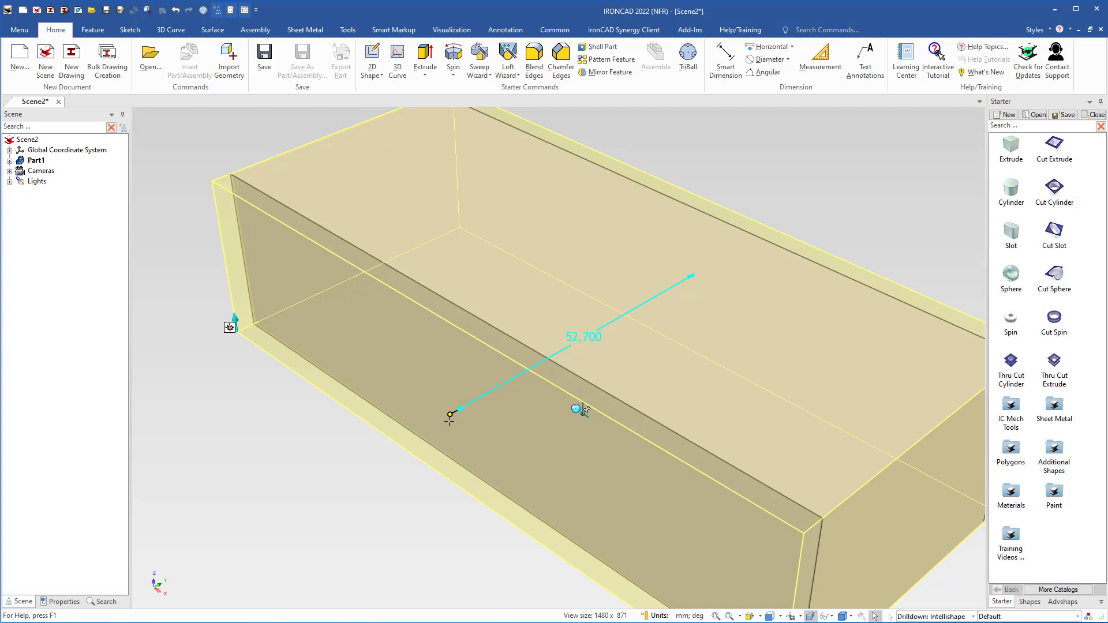
click(450, 420)
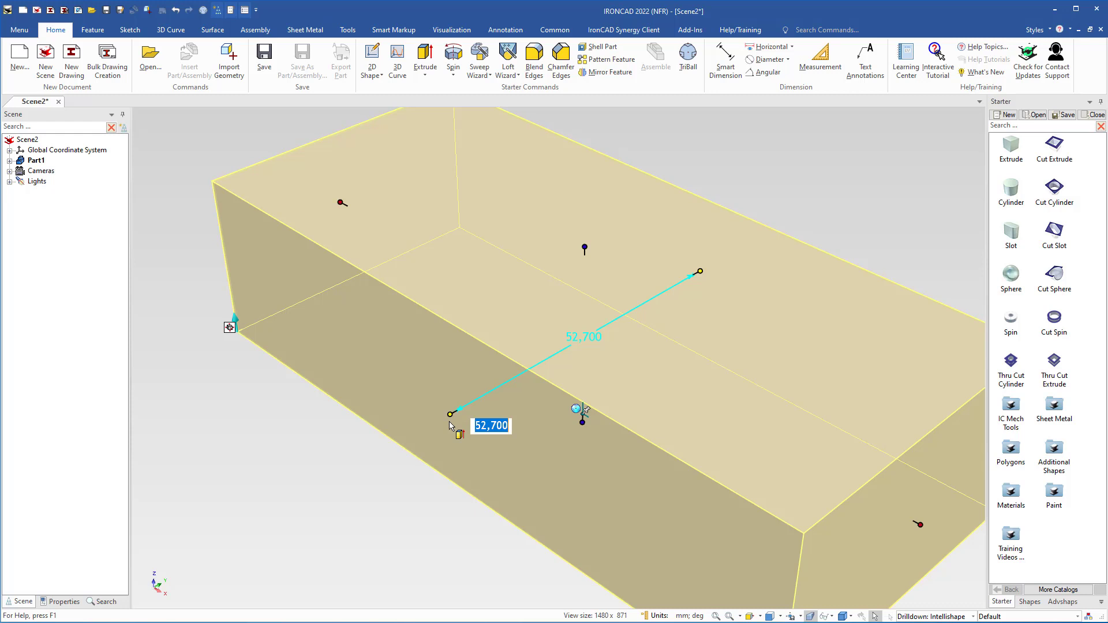
text(60)
key(Return)
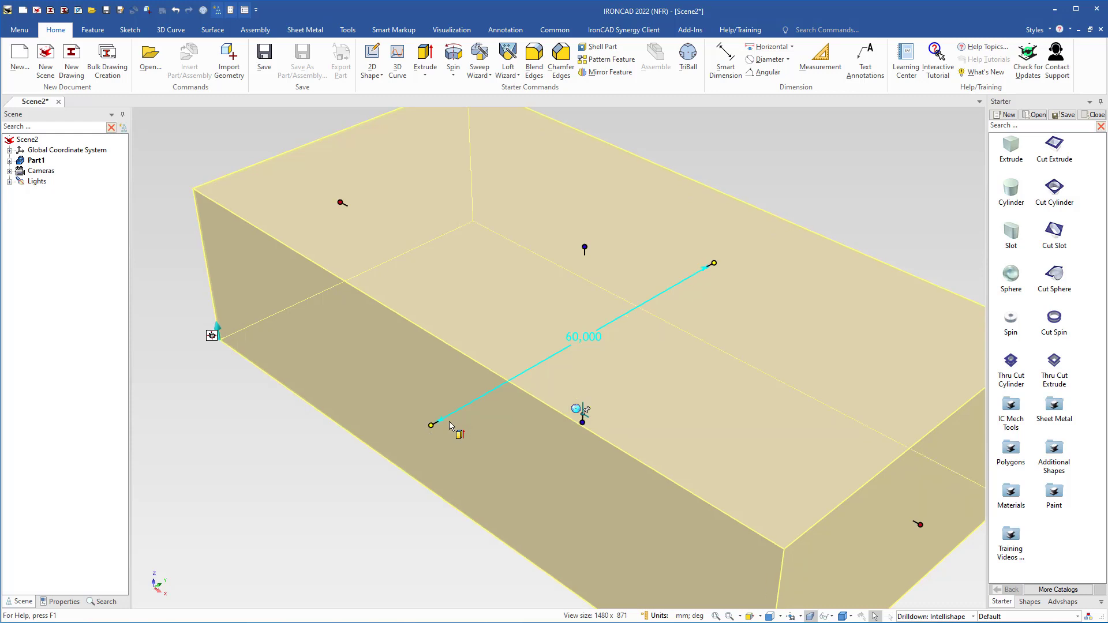
Set the block's height to 80 mm and fit the whole part in view.
click(585, 246)
text(80)
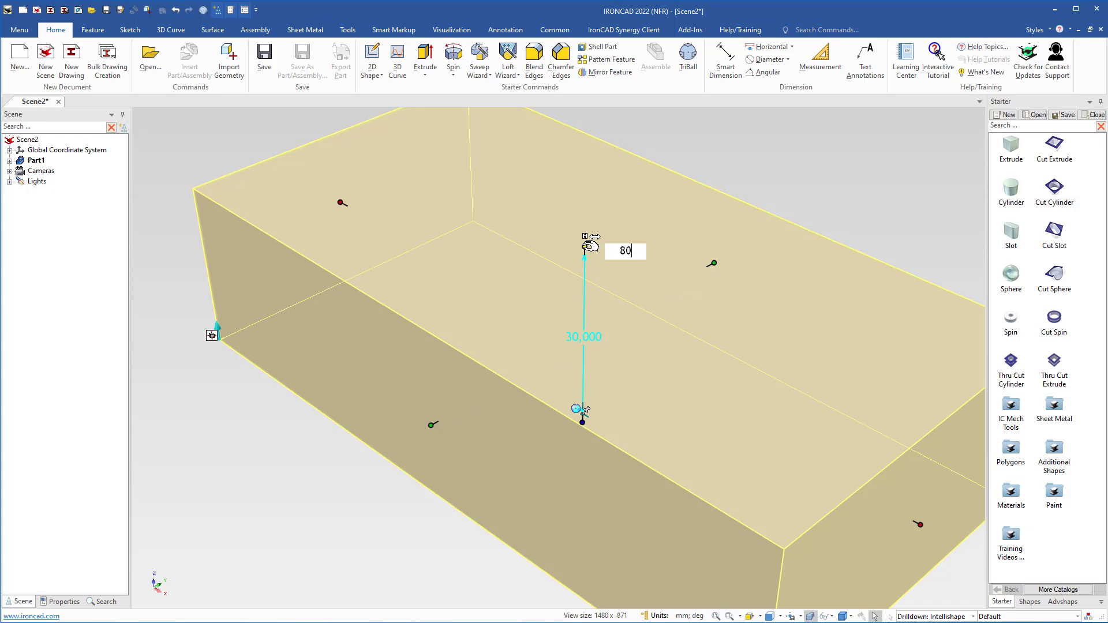
key(Return)
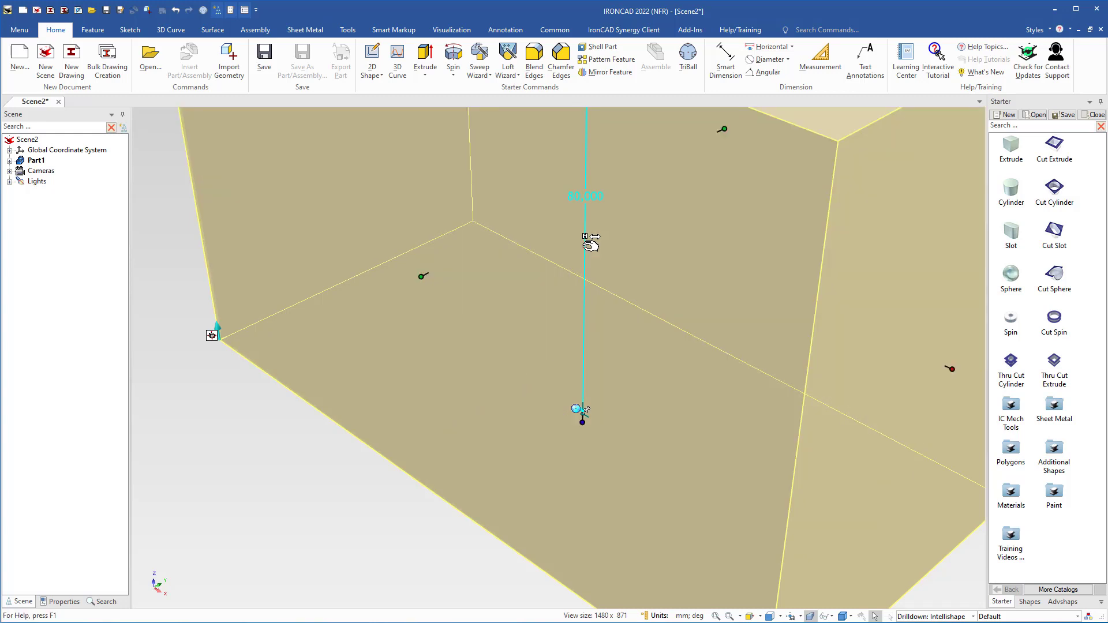
key(F8)
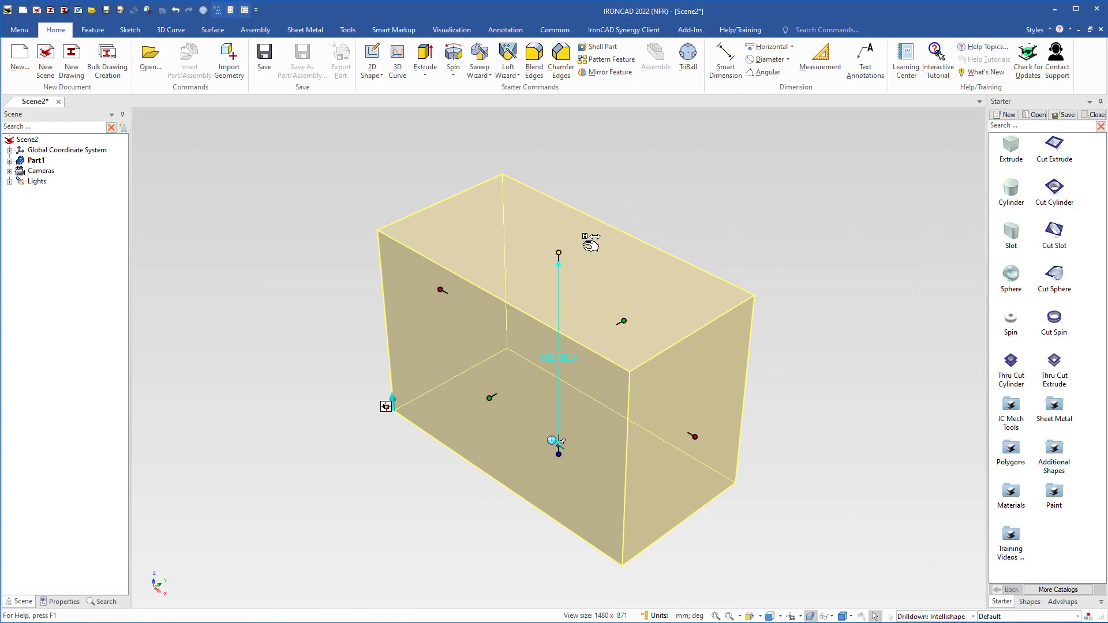
click(796, 327)
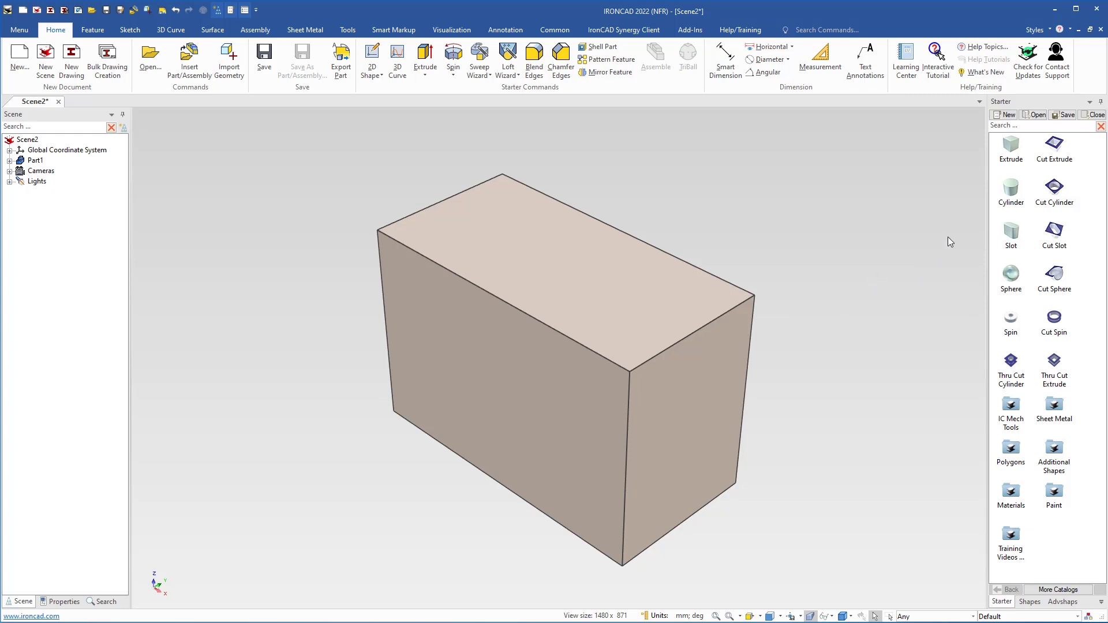
Place a Cut Extrude on the block's top face near one end, stretched across the full 60 mm width and flush with the end face.
drag(1053, 143, 696, 334)
drag(696, 334, 695, 334)
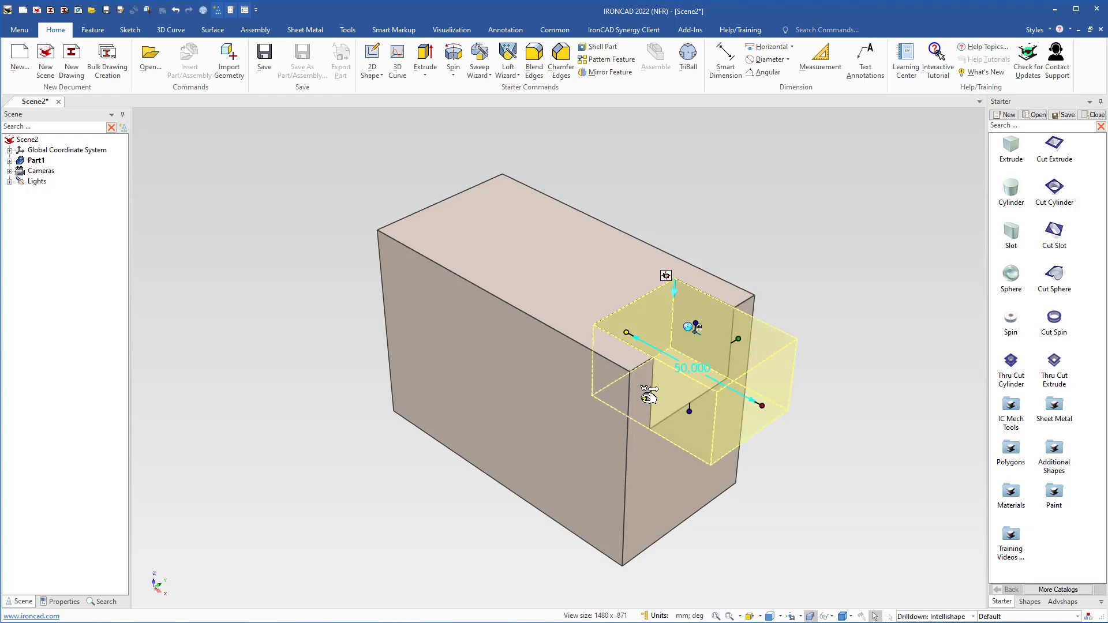
drag(647, 396, 599, 420)
drag(556, 377, 549, 381)
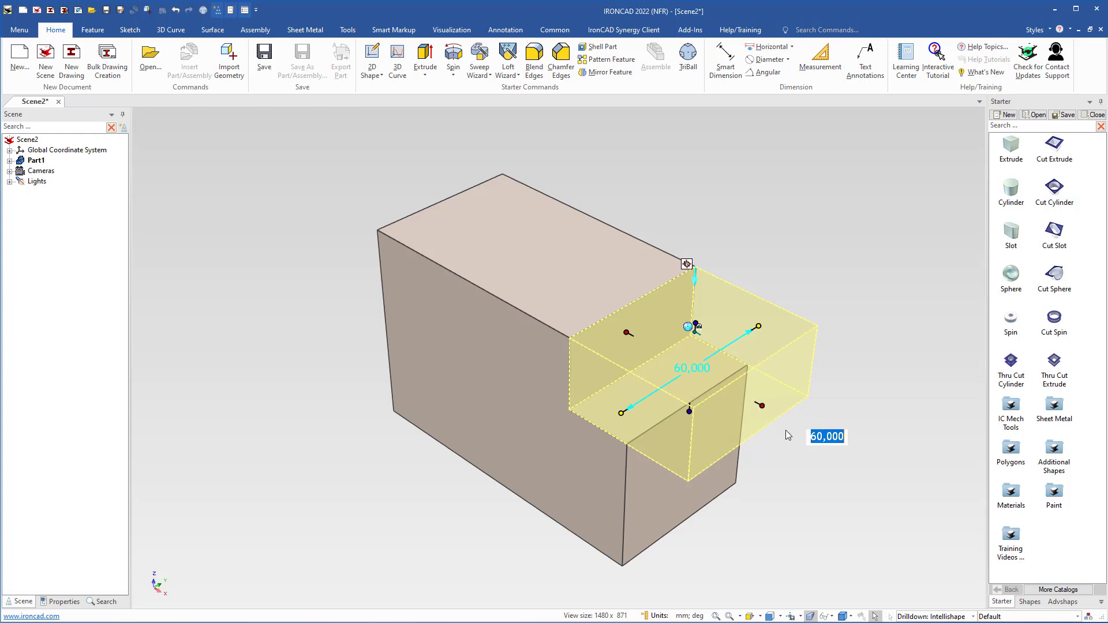
drag(767, 402, 675, 490)
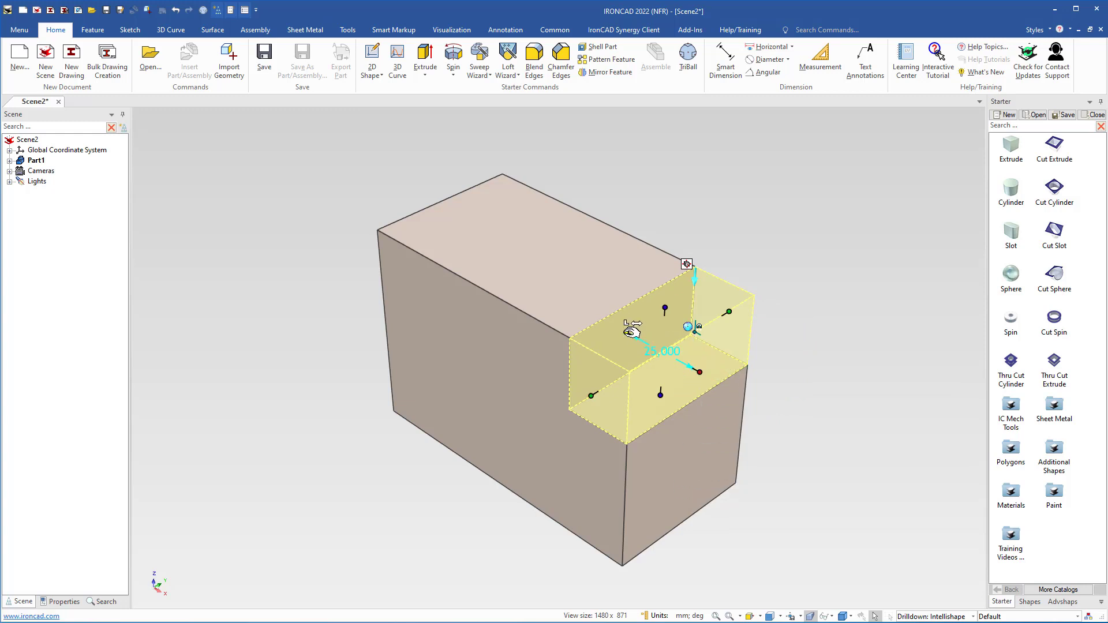
Set the cut's length along the block to 60 mm and its depth to 40 mm.
mouse_move(631, 330)
text(60)
key(Return)
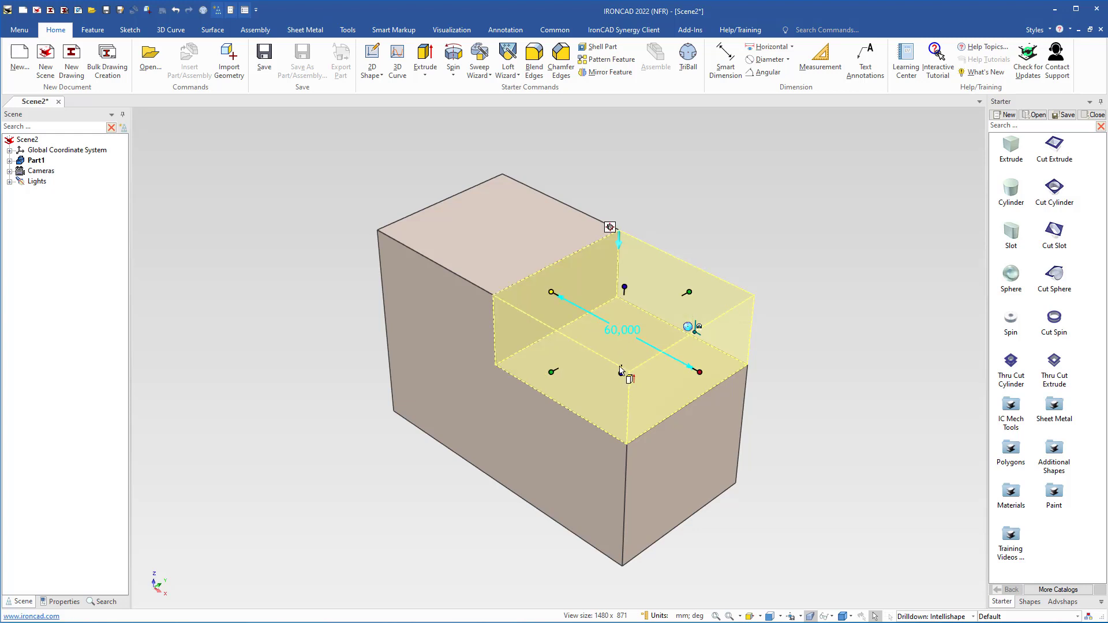
mouse_move(626, 372)
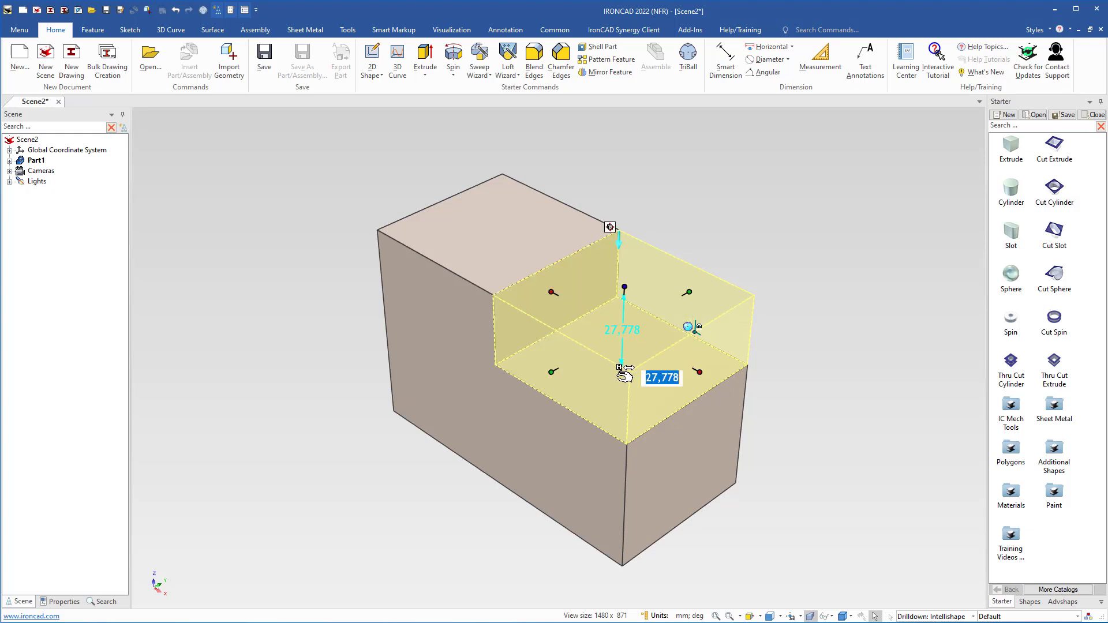
text(40)
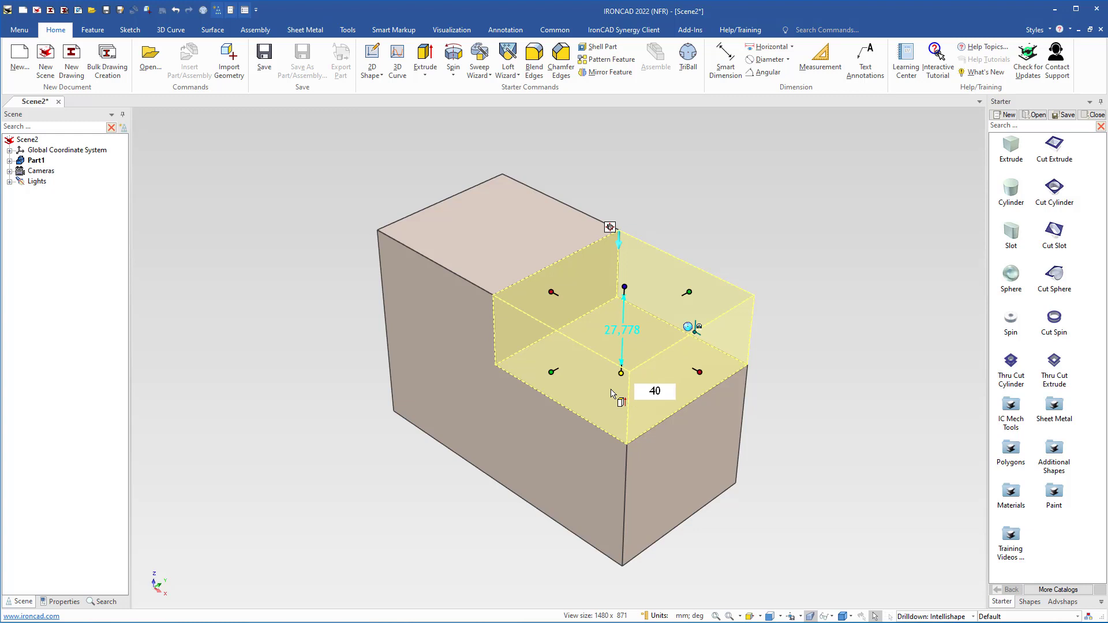
key(Return)
click(725, 317)
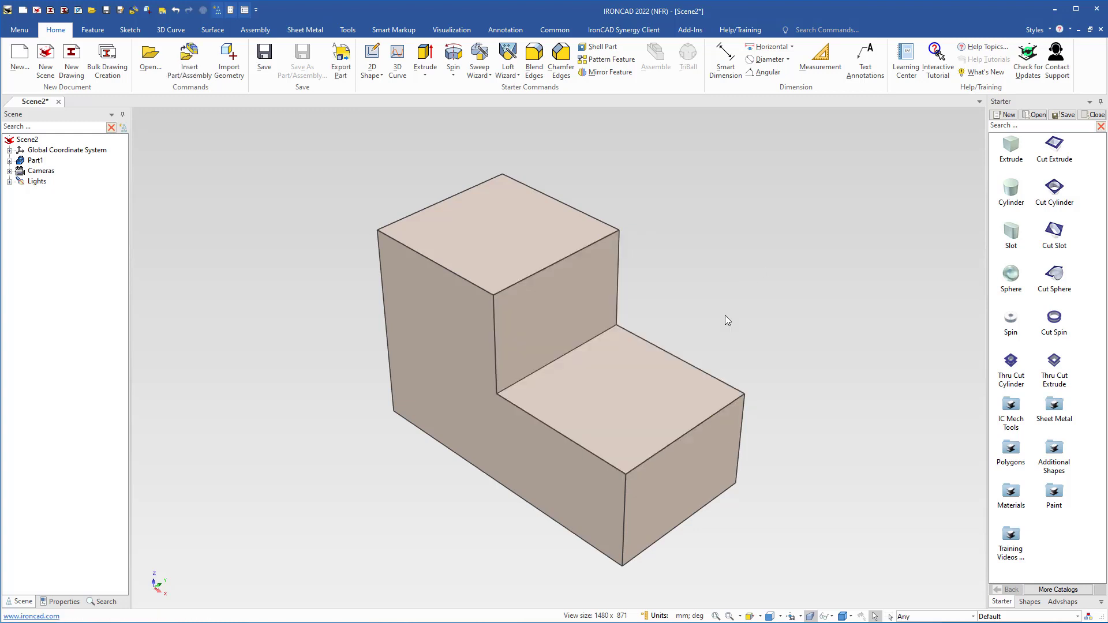
Start a Dist-Dist chamfer on the tall end's upper edge, about 24.2 mm along the top face and 49.8 mm down the end face.
middle_drag(414, 502, 660, 507)
middle_drag(465, 279, 448, 320)
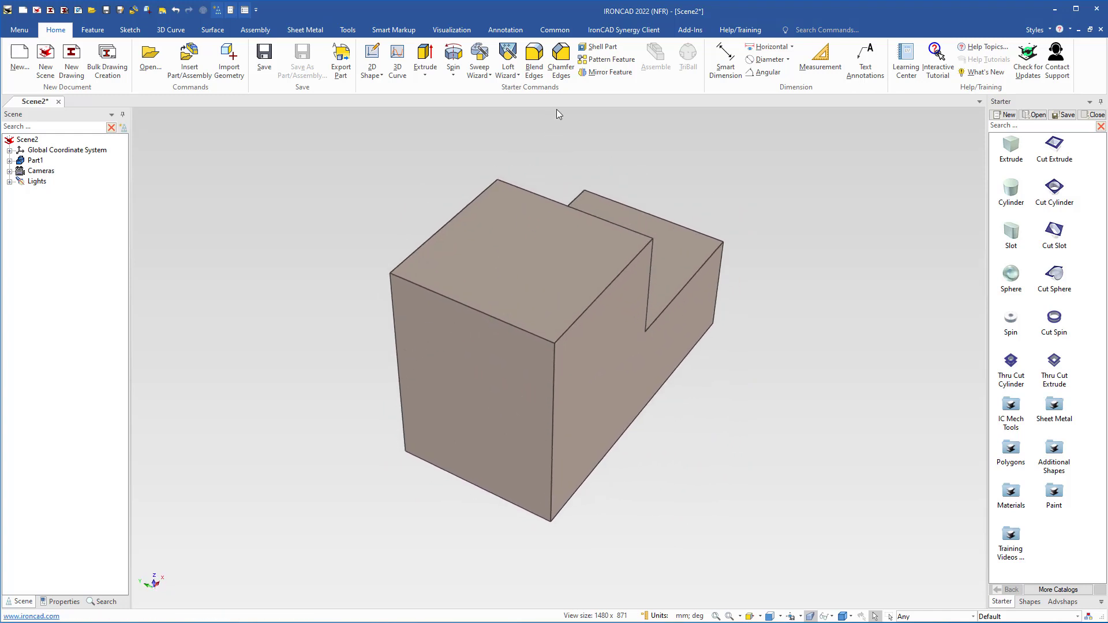
click(562, 54)
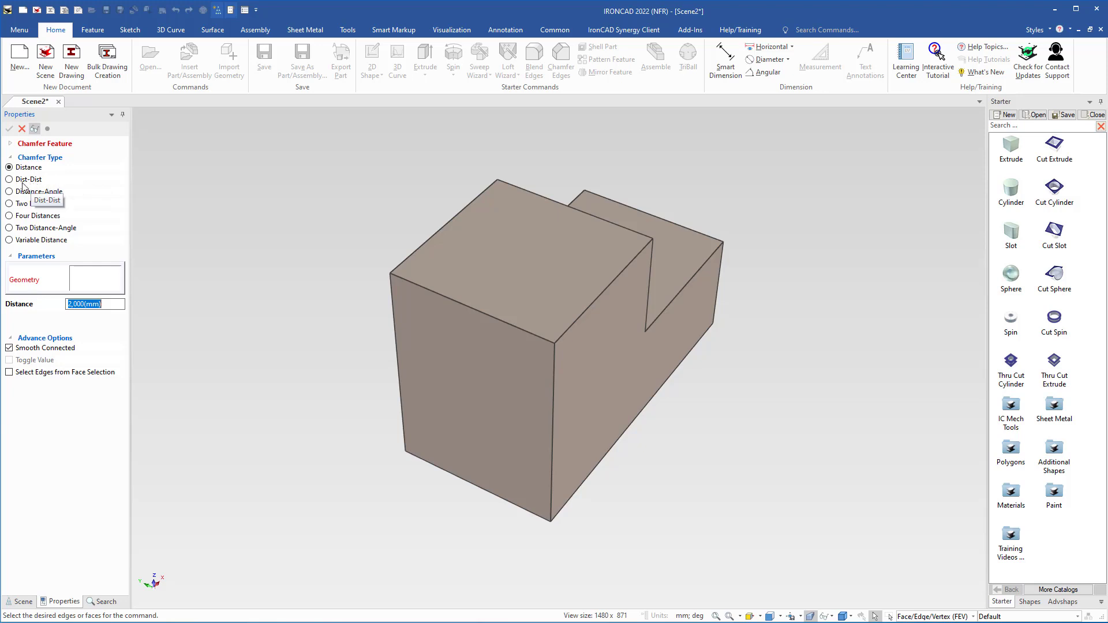
click(11, 180)
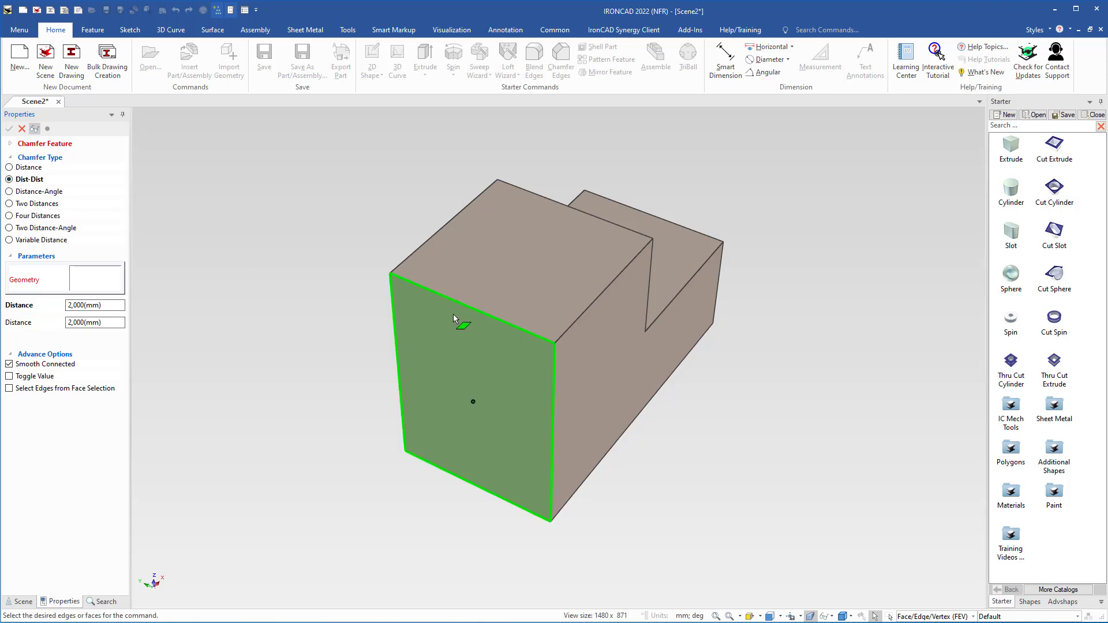
click(478, 309)
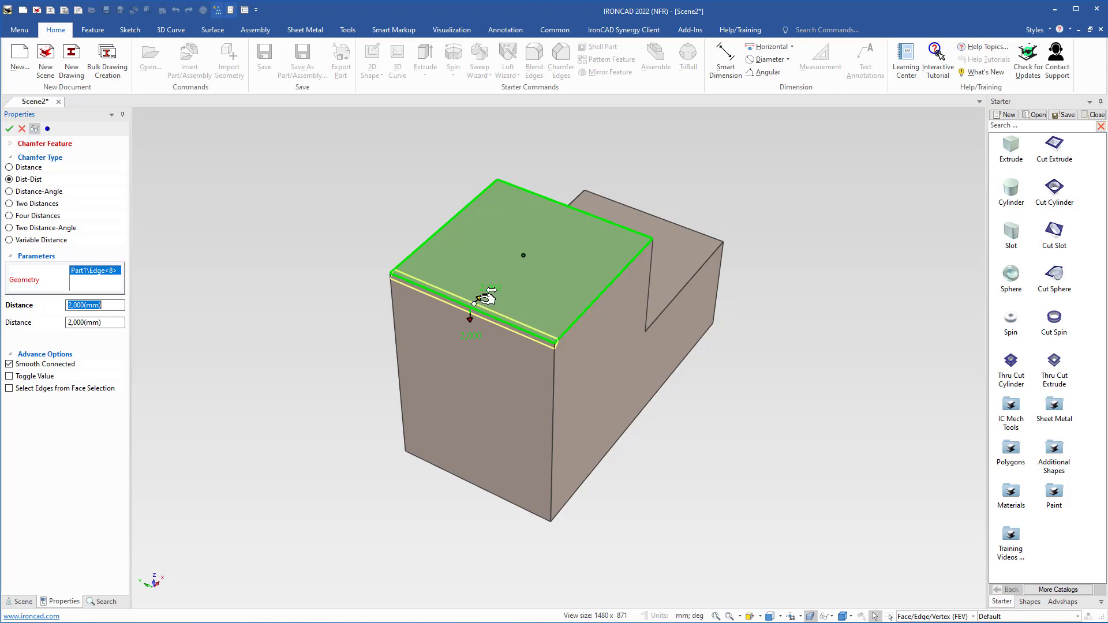
click(479, 299)
drag(479, 298, 520, 259)
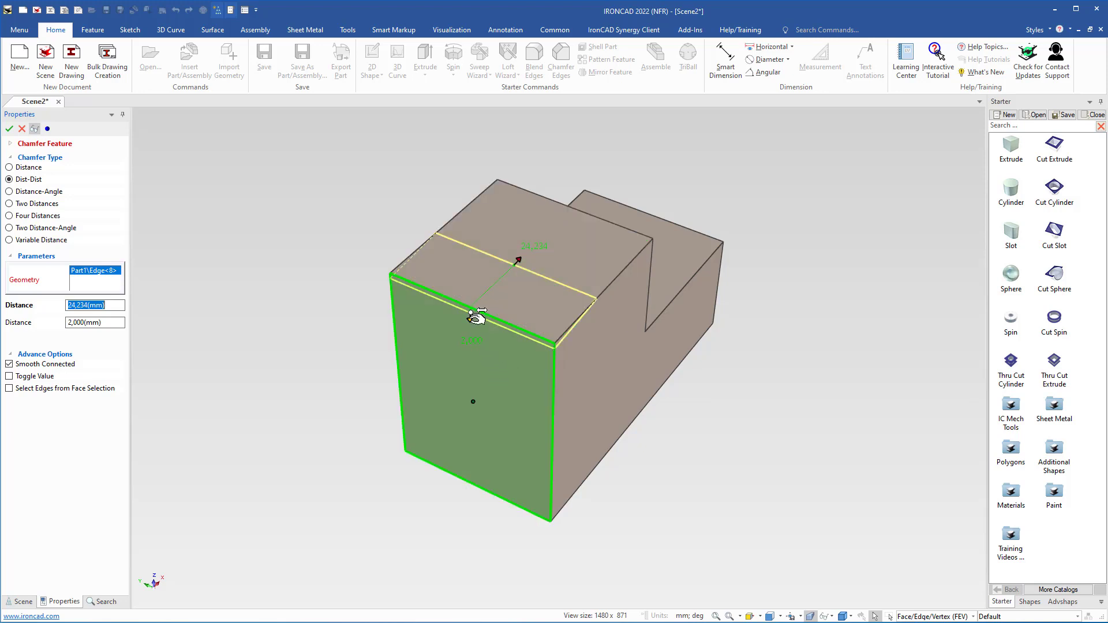
drag(477, 316, 459, 432)
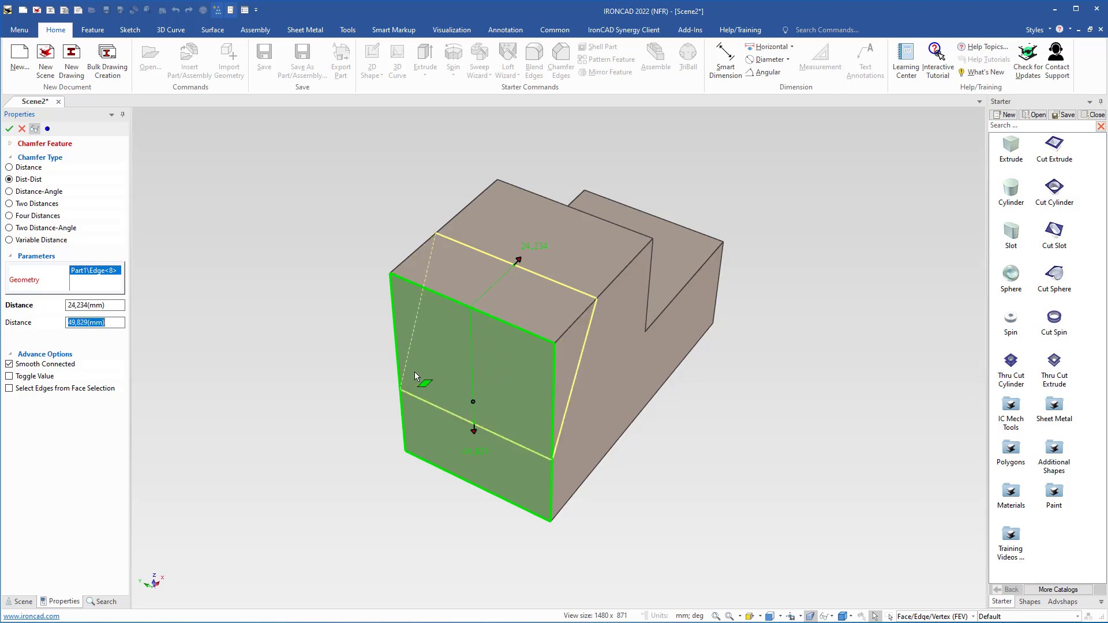
Set the chamfer distances to 20 mm along the top face and 50 mm down the end face, and apply the chamfer.
click(109, 304)
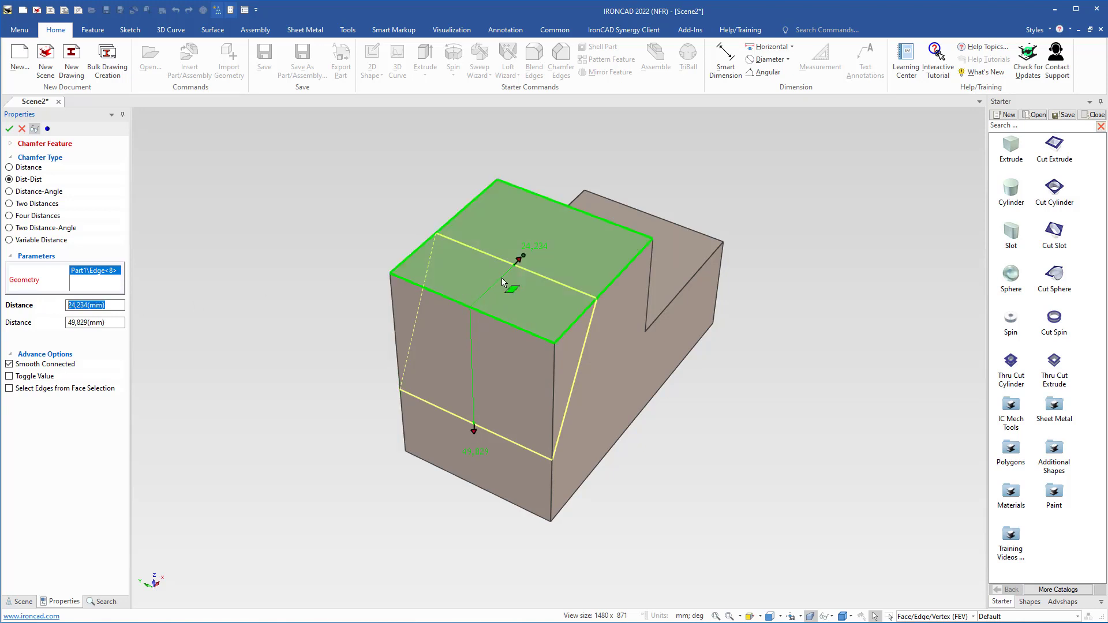
text(20)
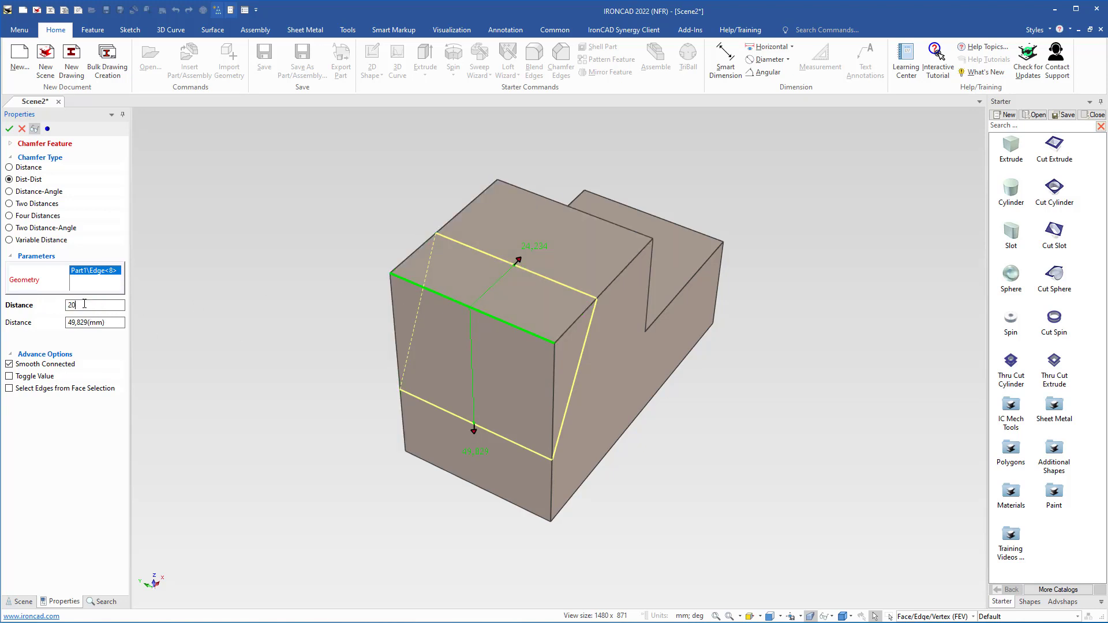
key(Tab)
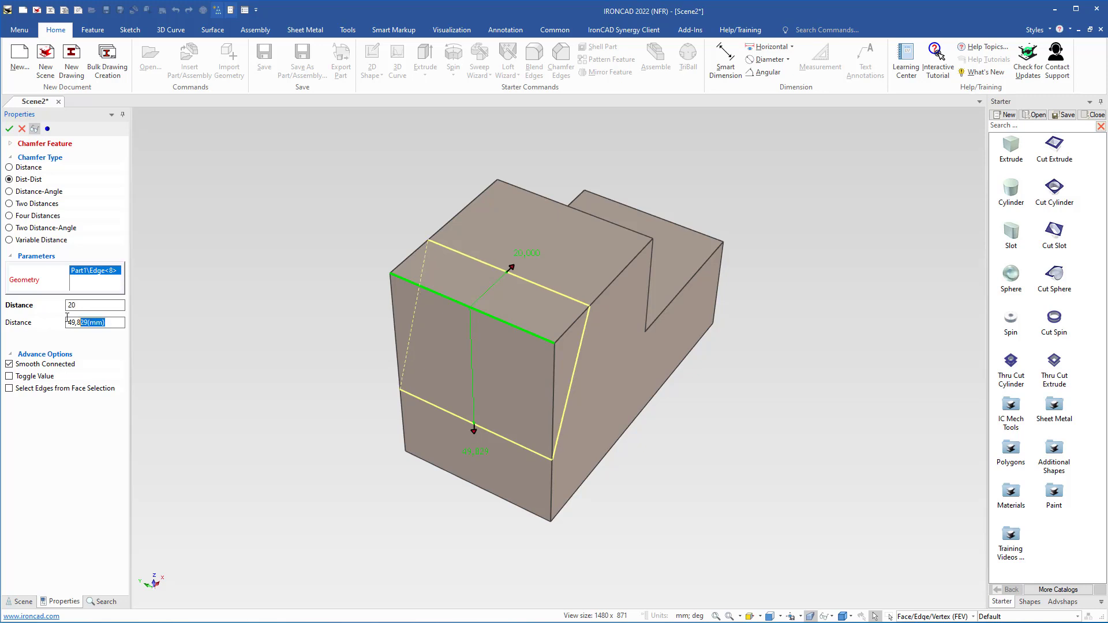
text(50)
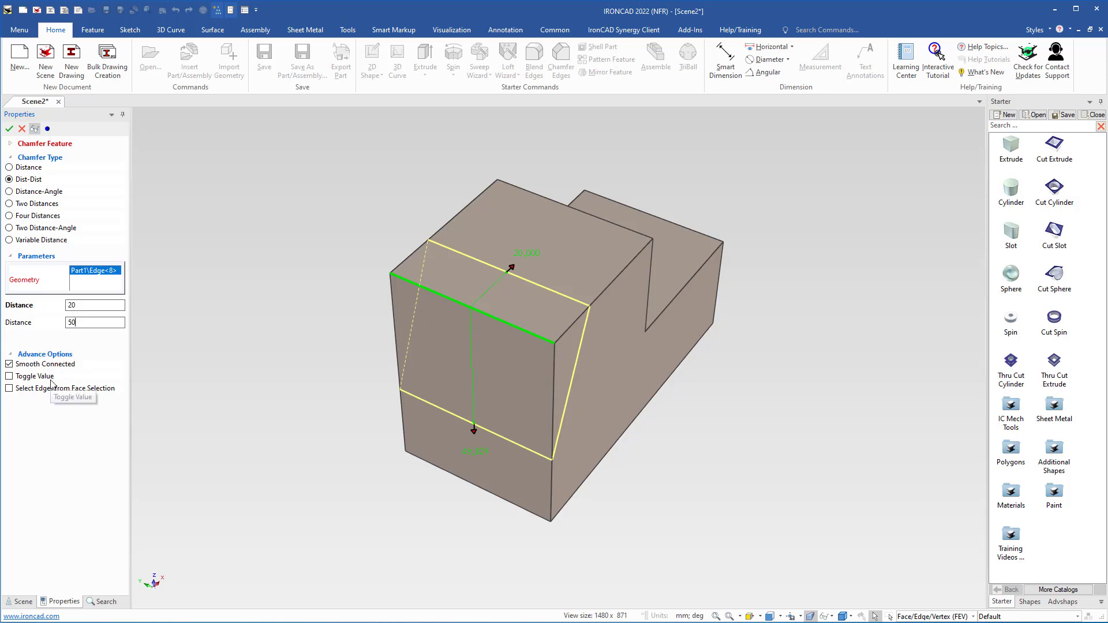
click(9, 377)
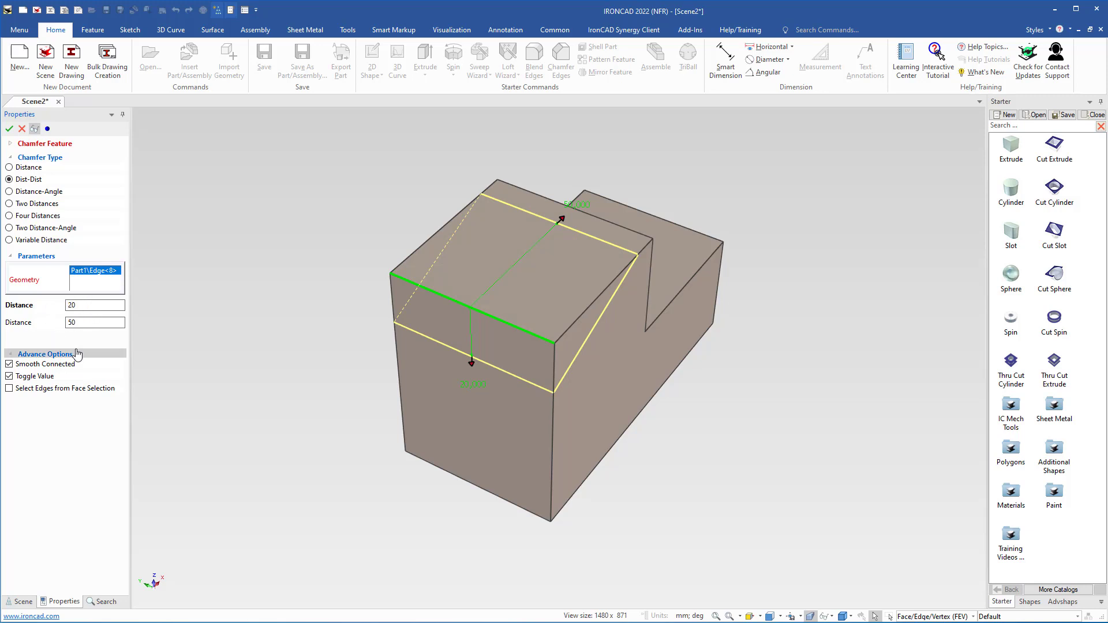
click(9, 378)
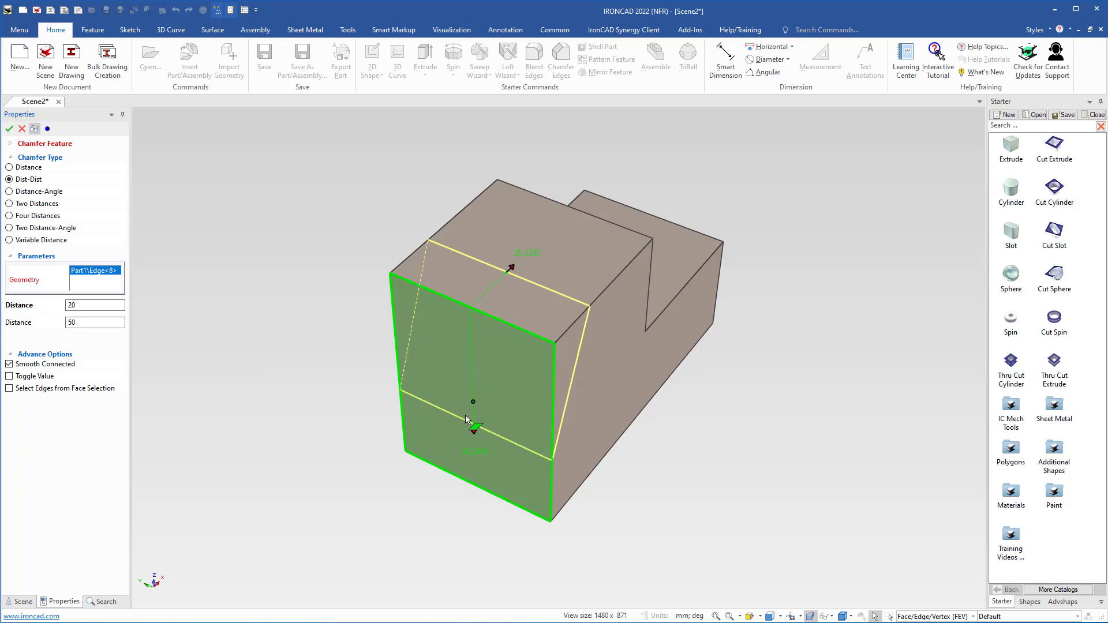
right_click(330, 356)
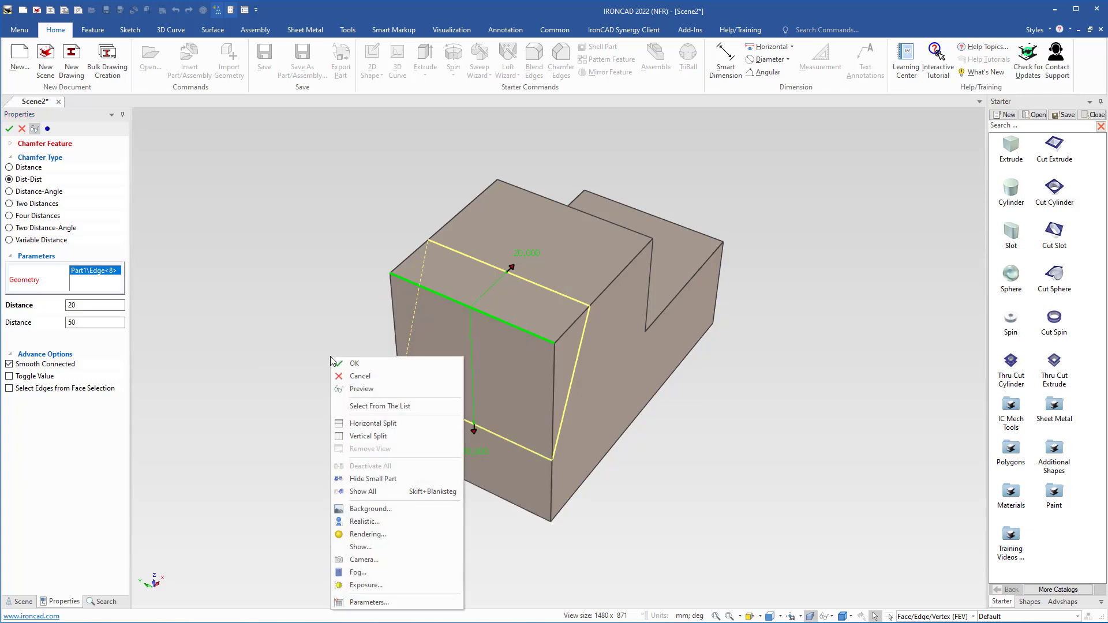
click(339, 368)
scroll(387, 483, up, 1)
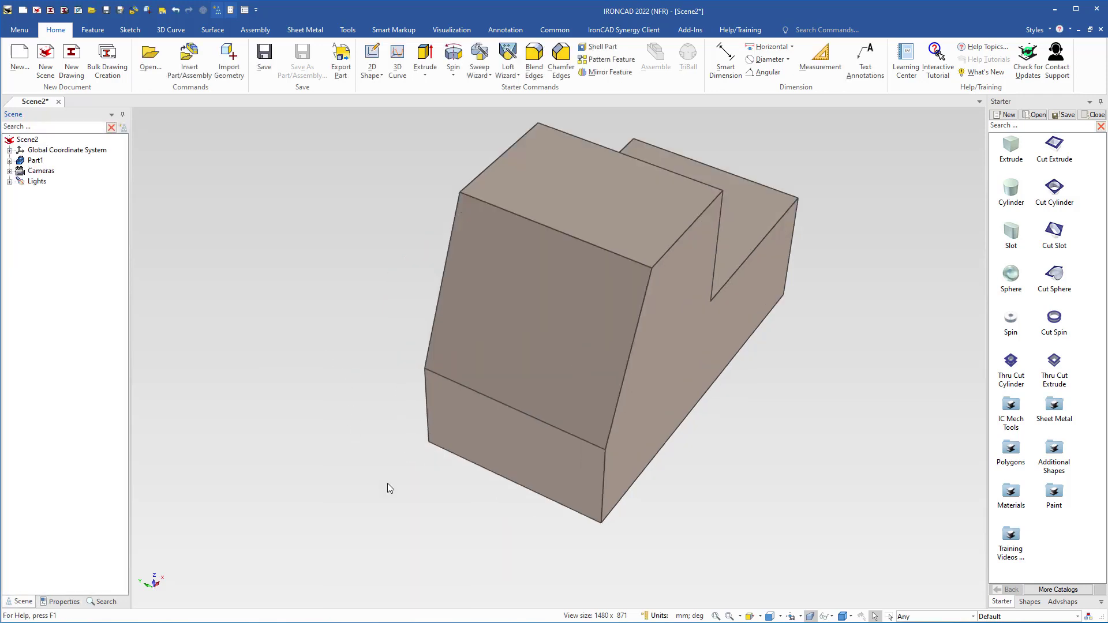
Start a constant edge blend of 4 mm radius on the sloped face's upper and lower edges and the roof edge above the step.
middle_drag(467, 544, 605, 397)
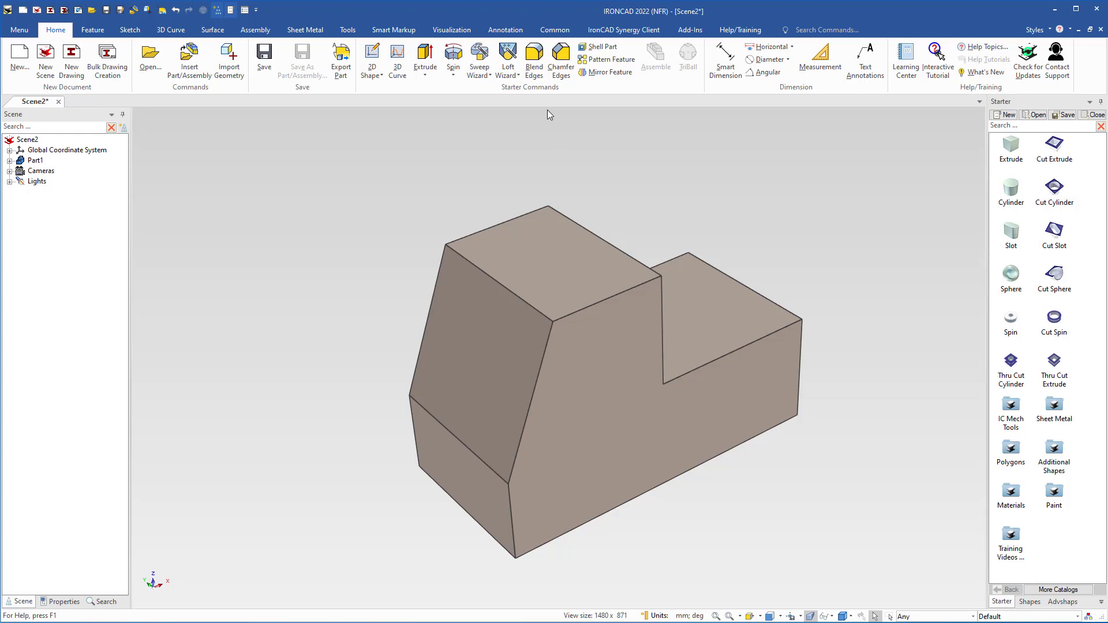
click(535, 54)
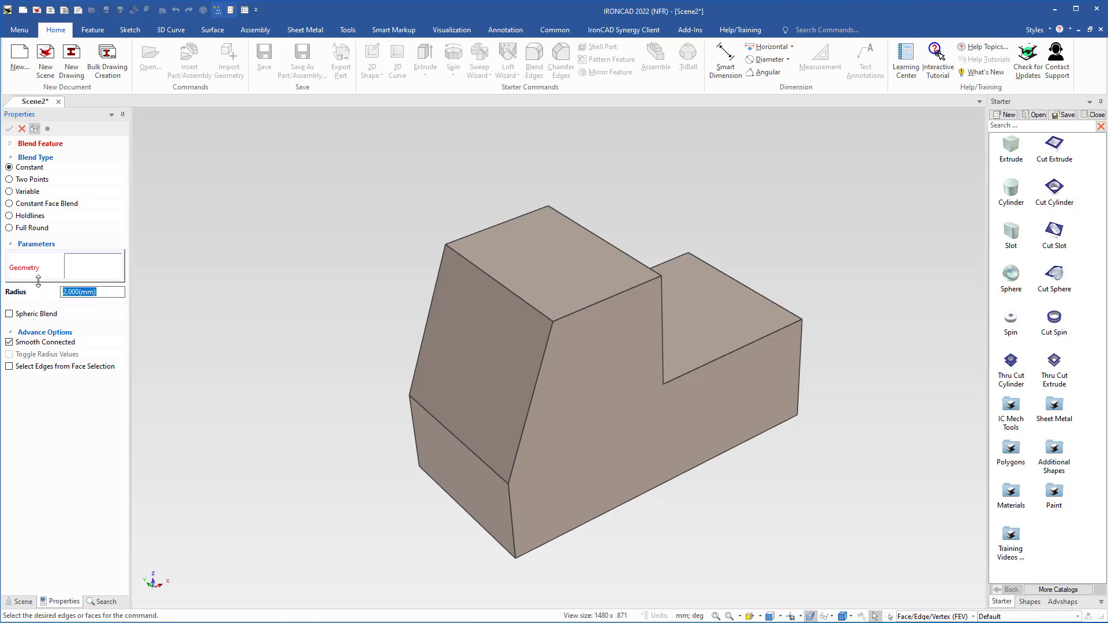
text(4)
click(500, 284)
click(445, 428)
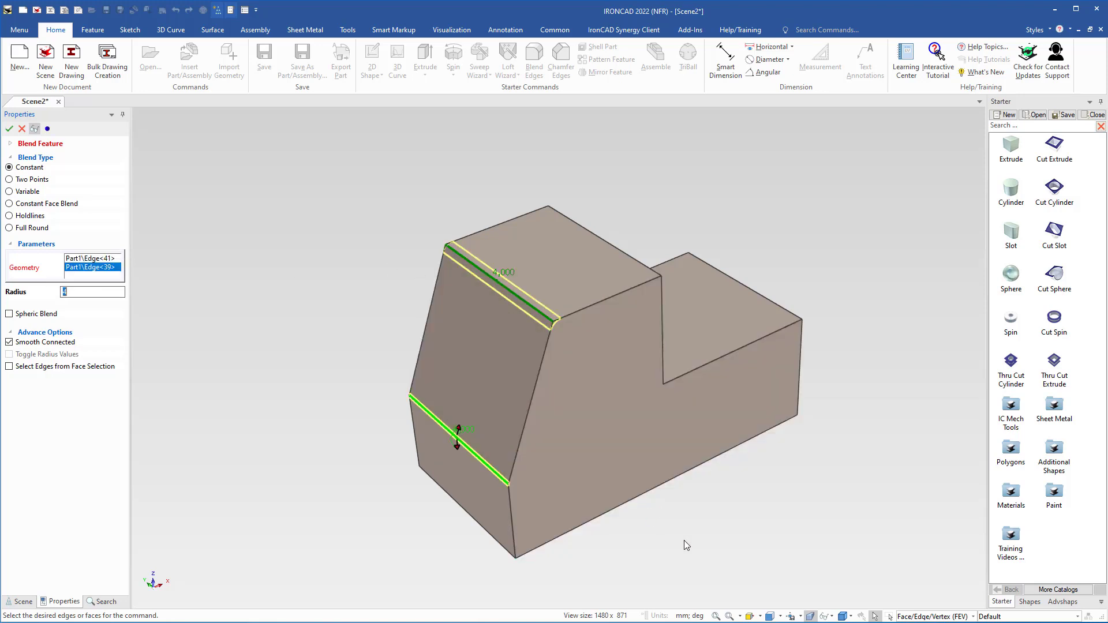
middle_drag(684, 540, 556, 487)
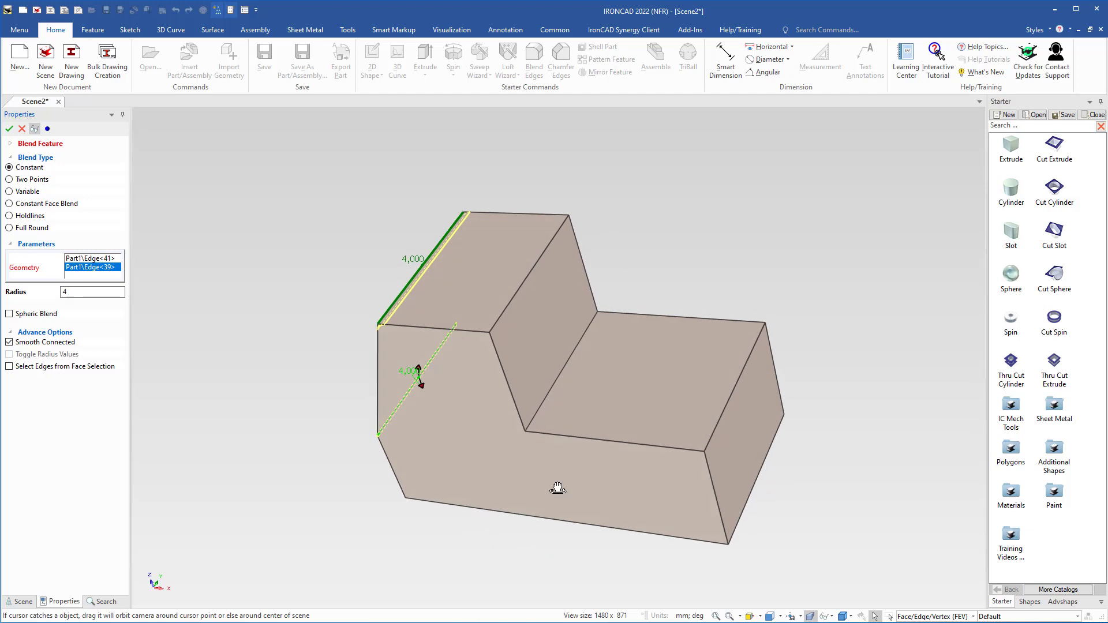
click(524, 285)
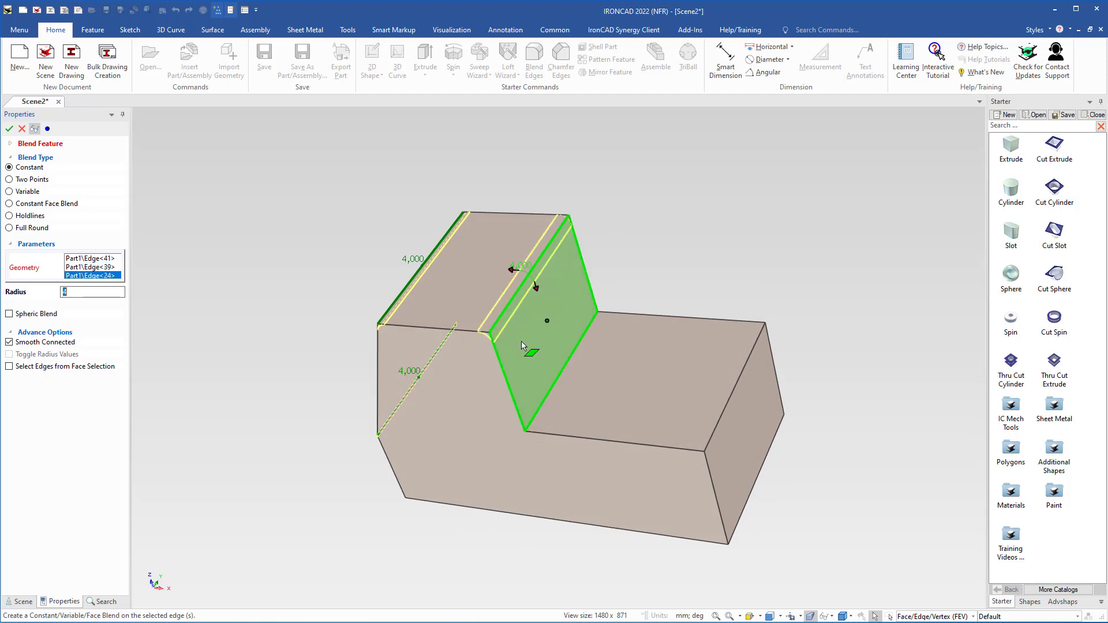
Add the step's inner corner edge to the blend and set its radius to 15 mm.
click(562, 370)
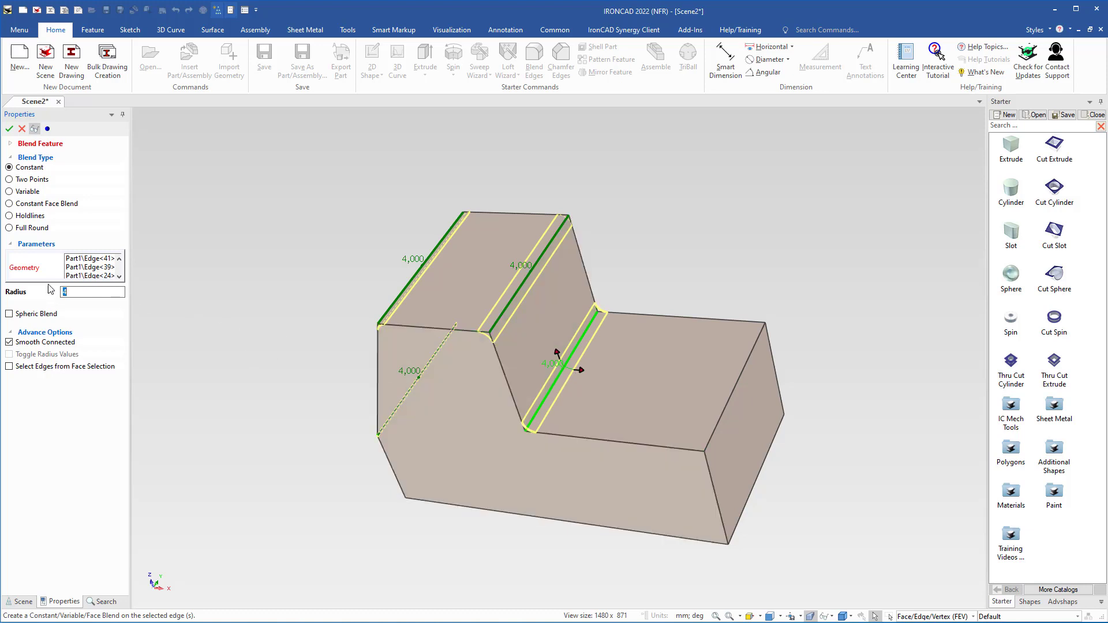
drag(46, 283, 44, 307)
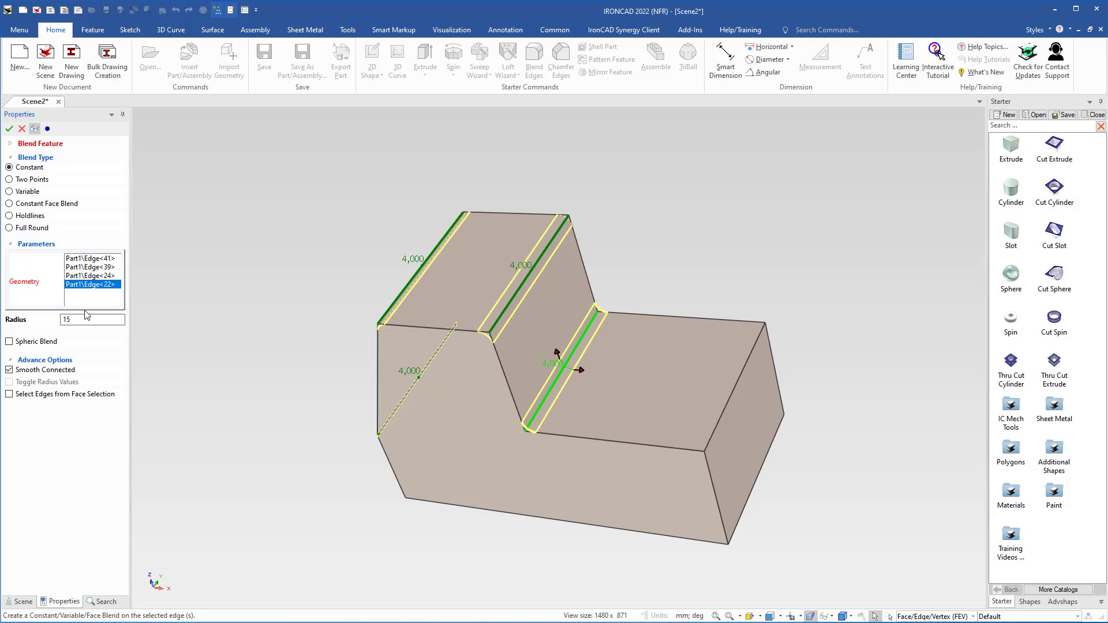
key(Return)
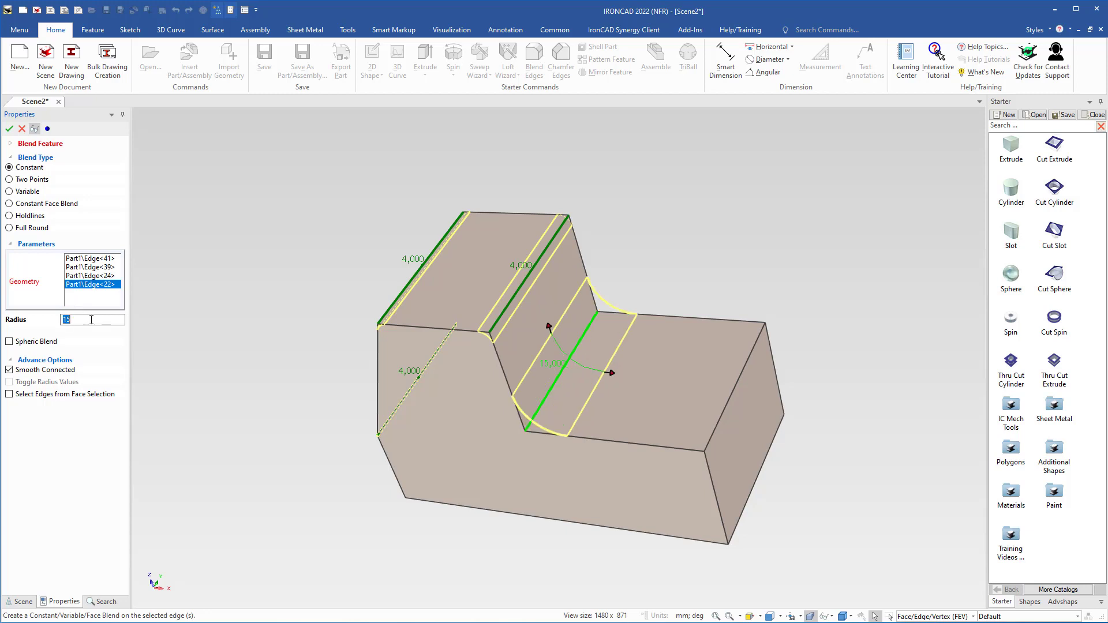
Add the low end's upper edge with a 4 mm radius and apply the blends.
click(726, 411)
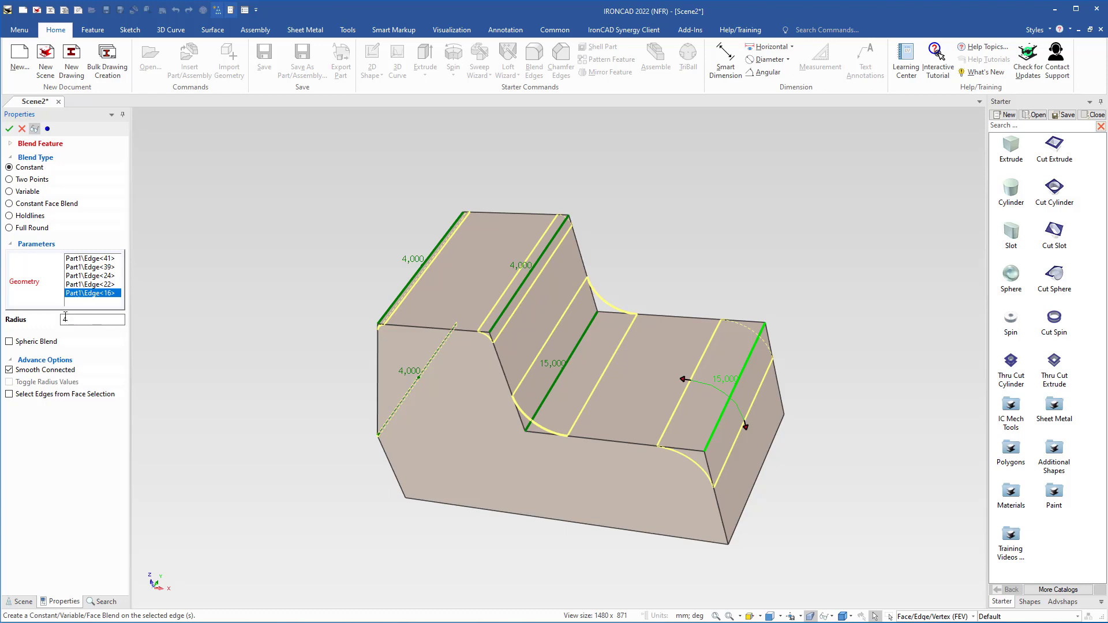
key(Return)
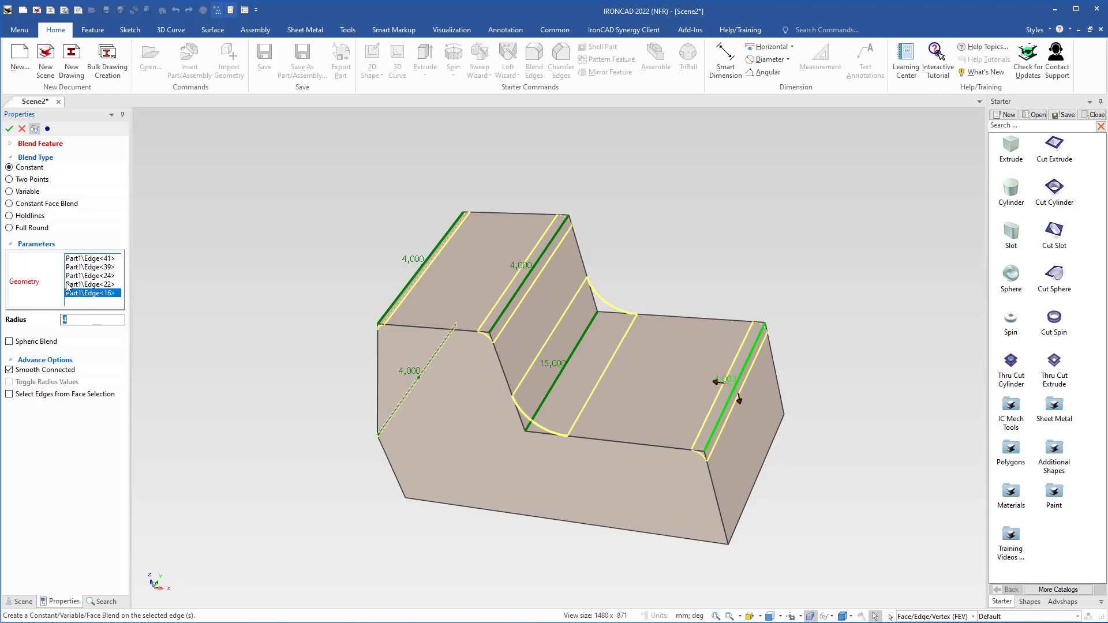
click(9, 129)
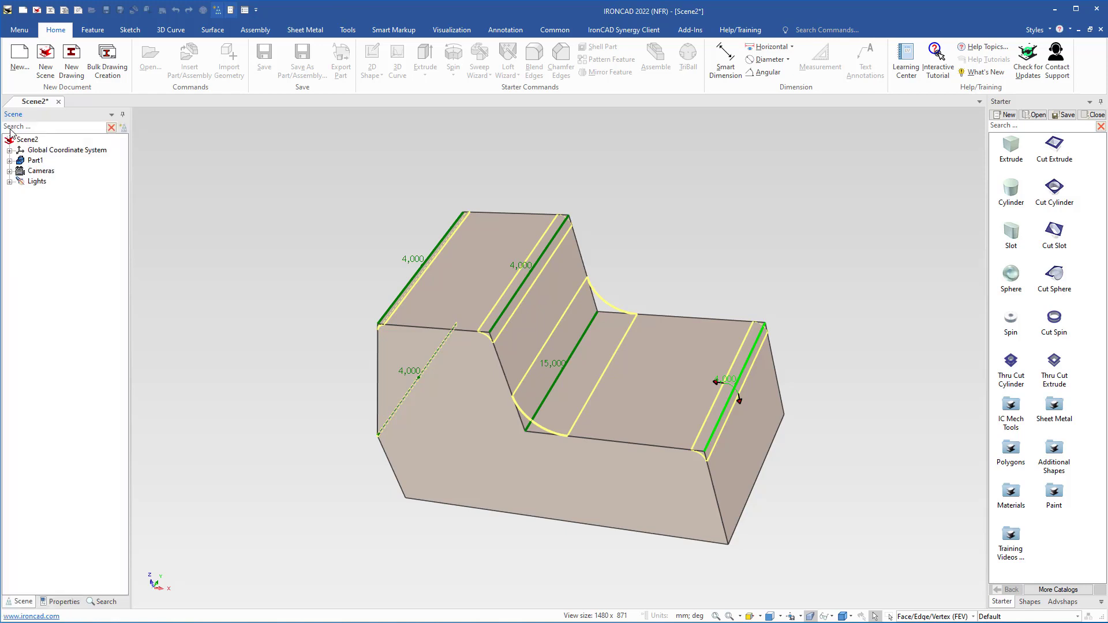
Blend the connected outline edges of both side faces with a constant 4 mm radius.
middle_drag(295, 393, 317, 386)
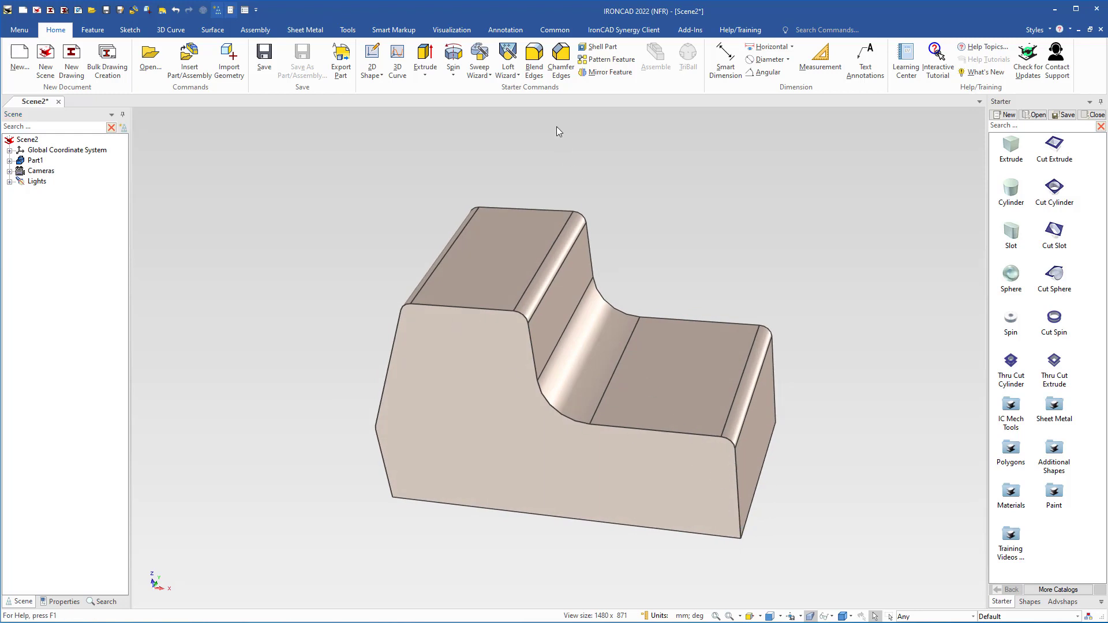
click(535, 55)
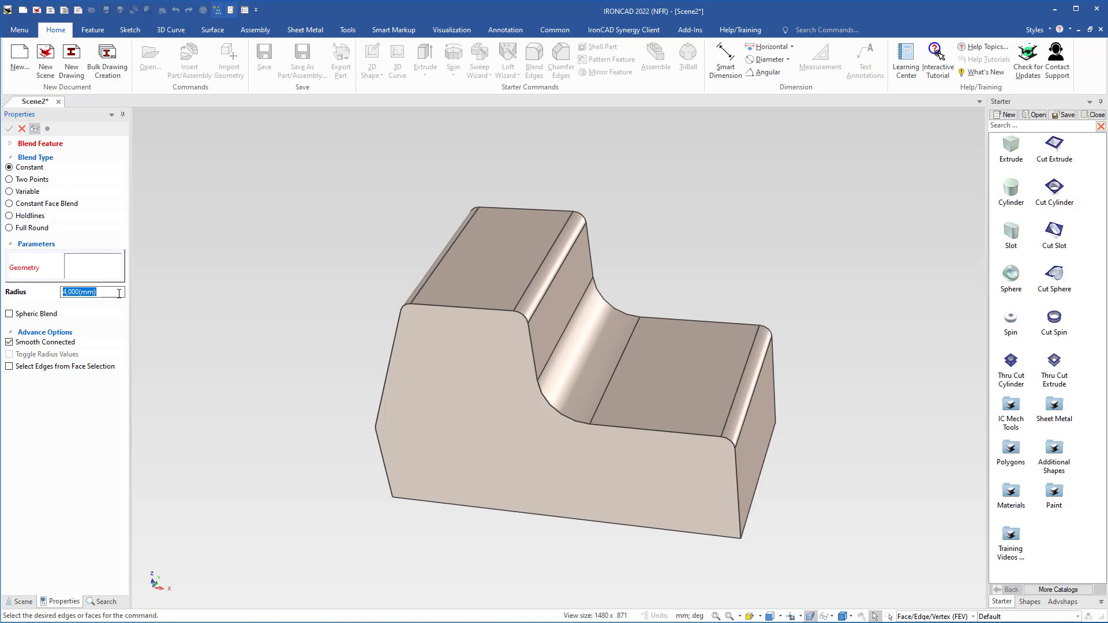
click(672, 433)
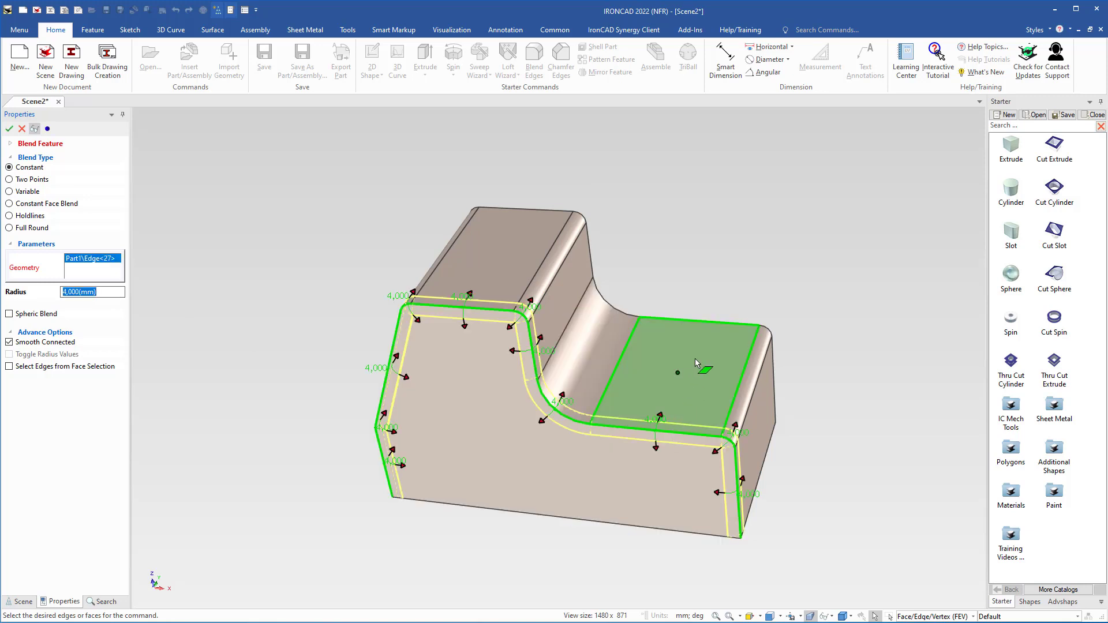
click(698, 322)
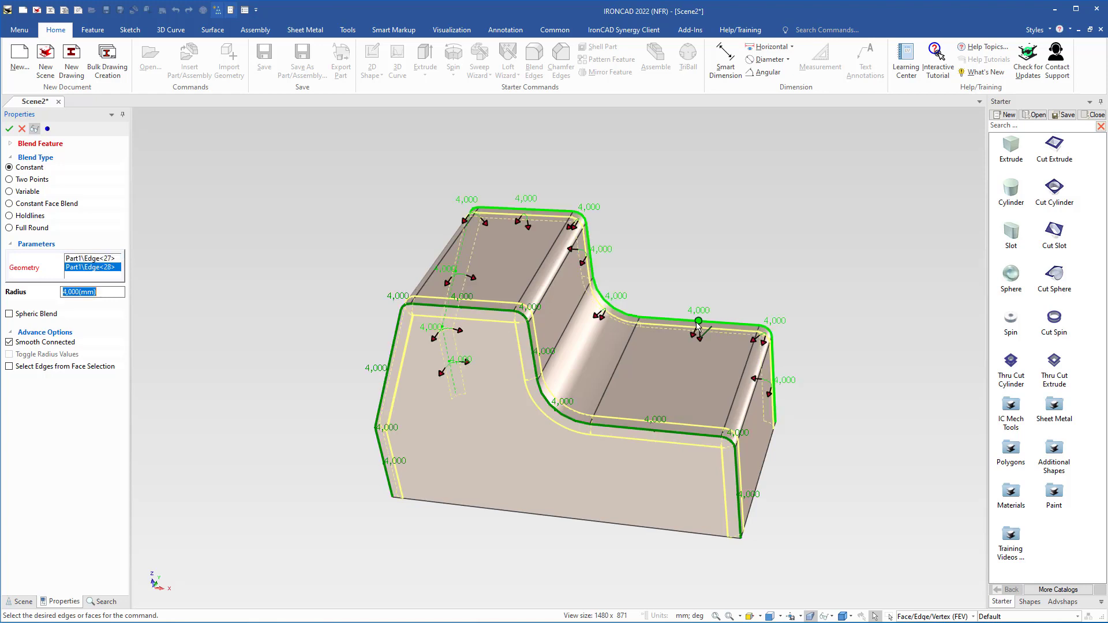
right_click(667, 370)
click(686, 375)
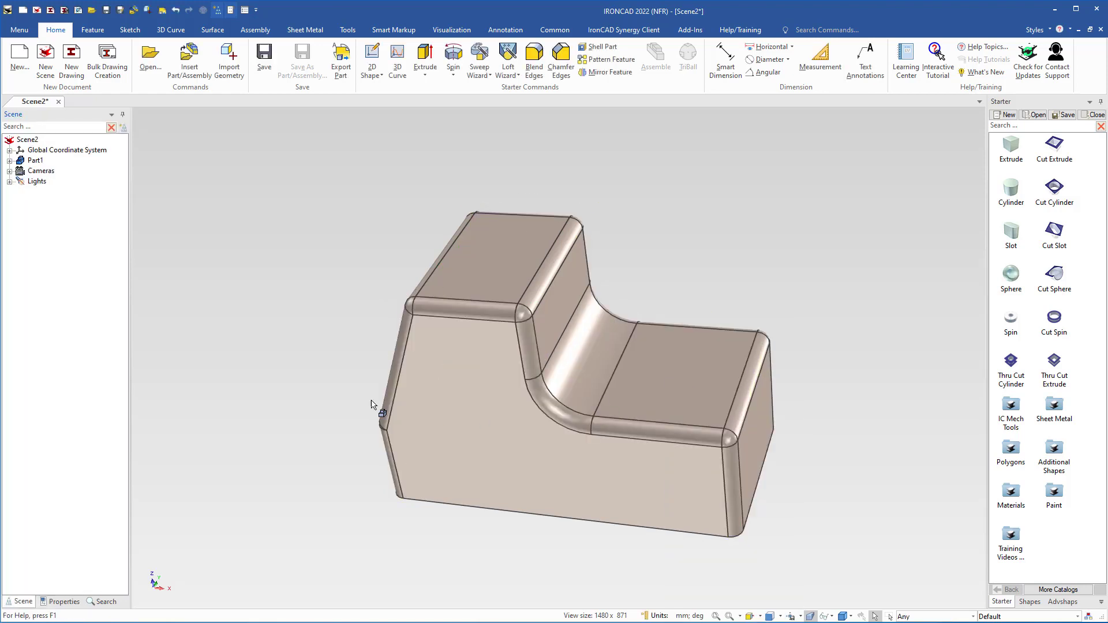
Set up an inside shell with the body's bottom face open and a thickness of 4 mm, and preview it.
middle_drag(309, 371, 447, 362)
middle_drag(502, 387, 546, 371)
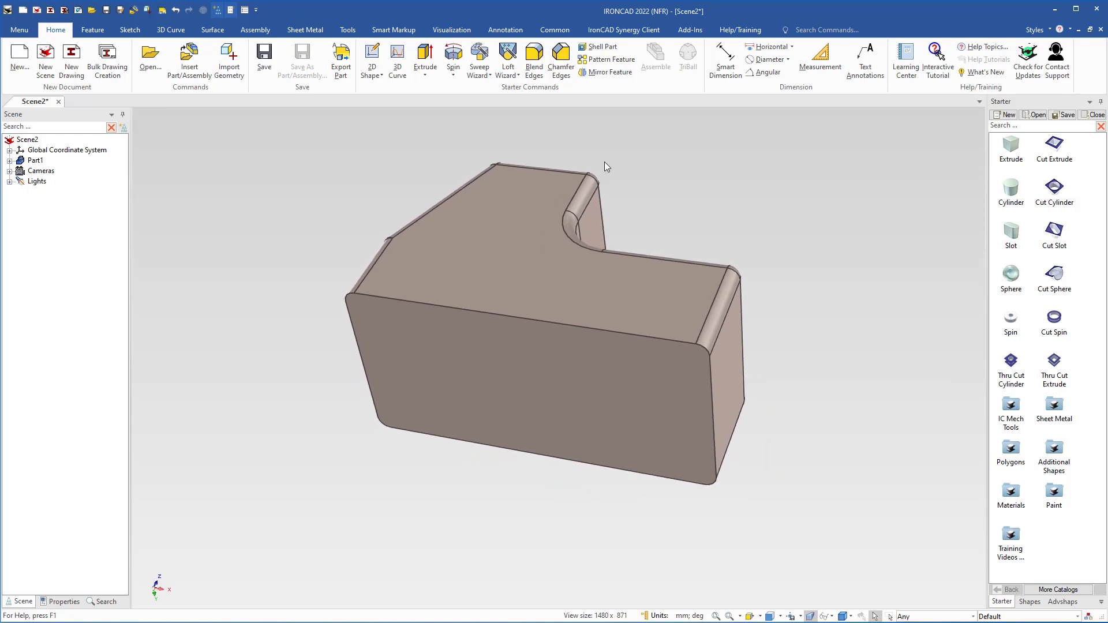
click(595, 47)
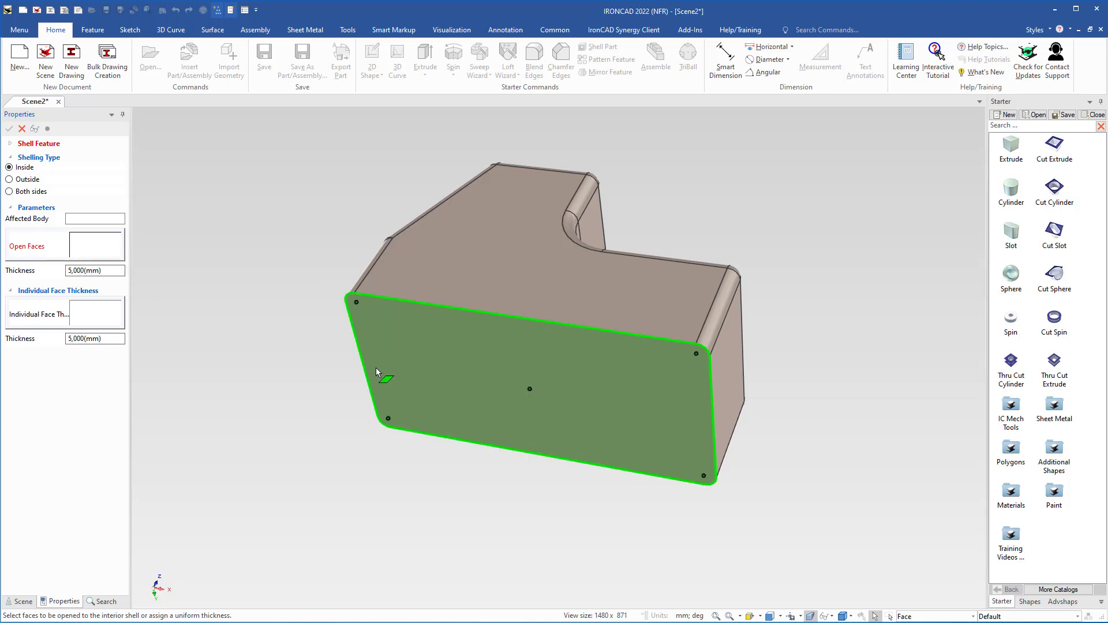
click(484, 361)
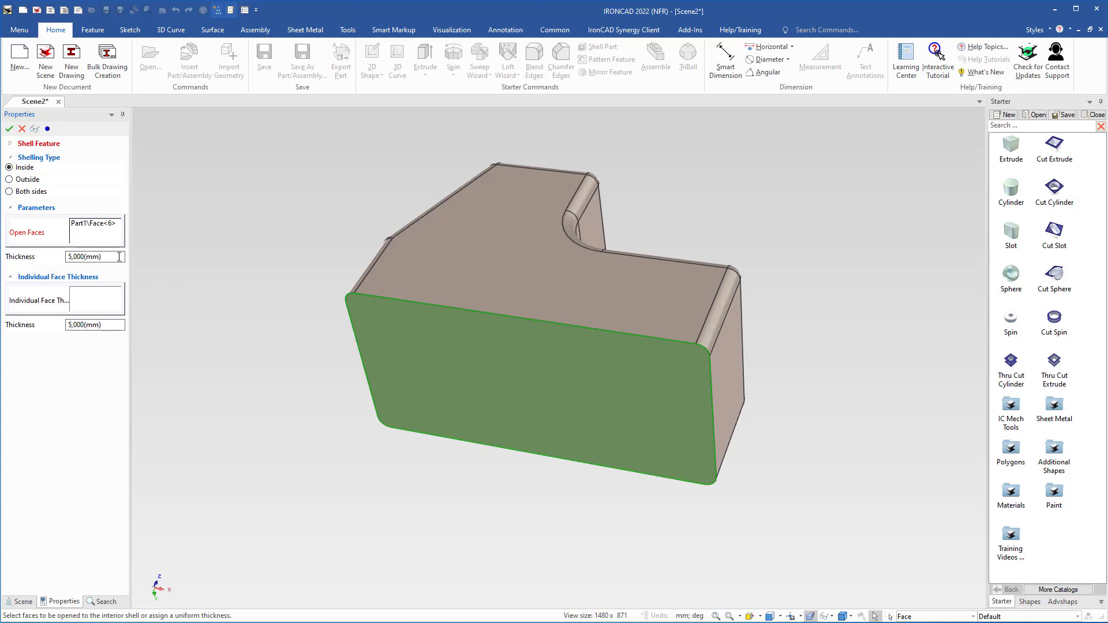
drag(118, 256, 48, 257)
text(4)
click(35, 130)
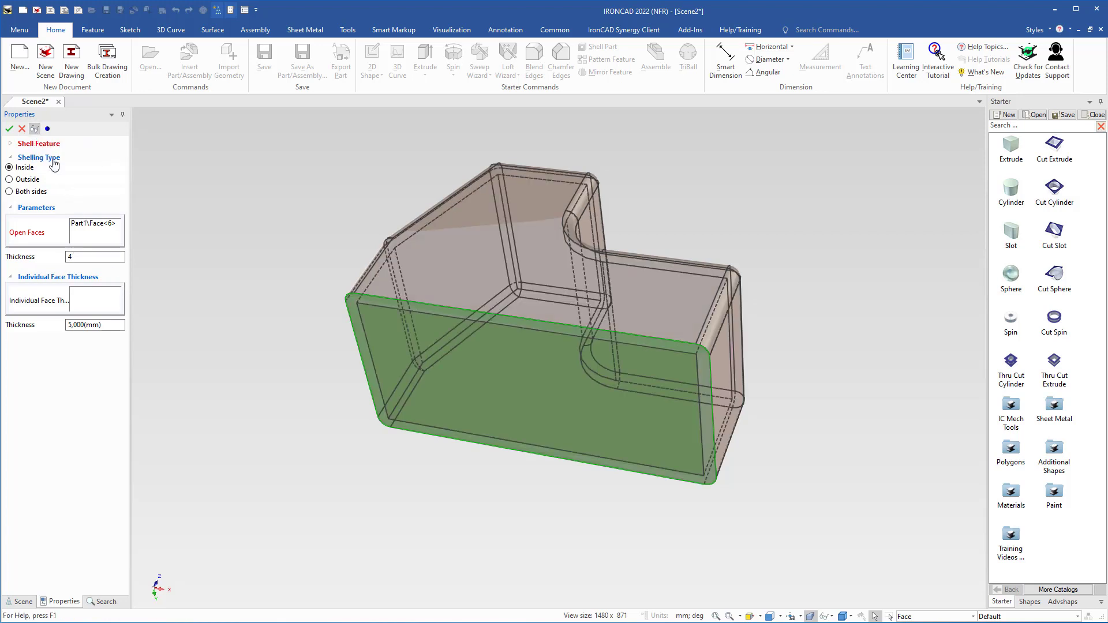
mouse_move(292, 341)
mouse_down()
mouse_move(326, 365)
mouse_move(293, 335)
mouse_up()
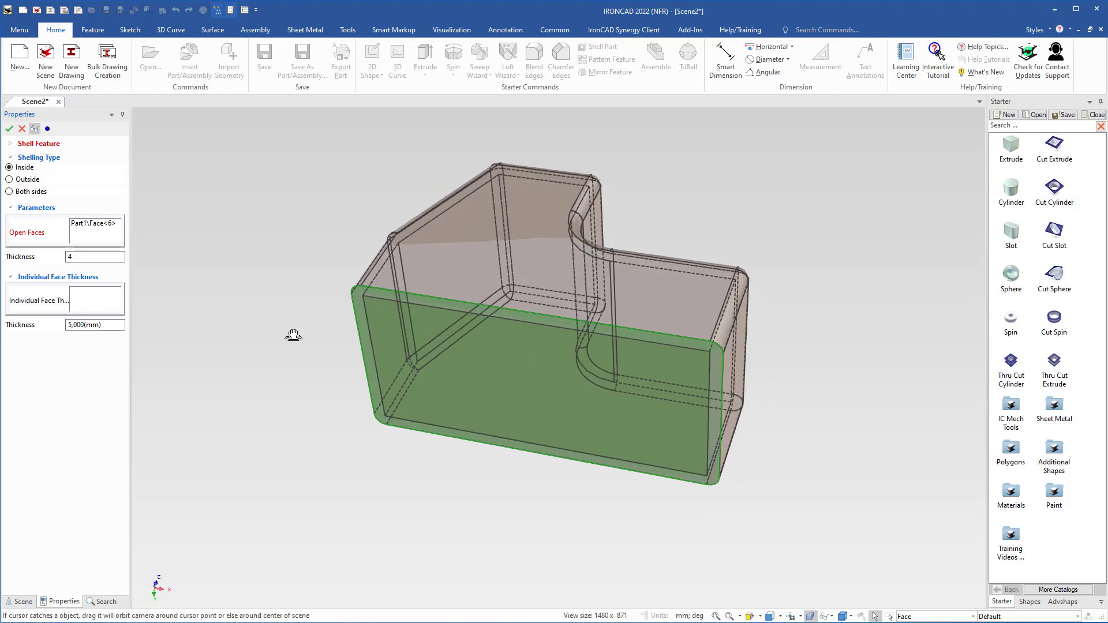
Try an individual face thickness of 10 mm on the body's side face, and clear that face from the selection.
click(92, 306)
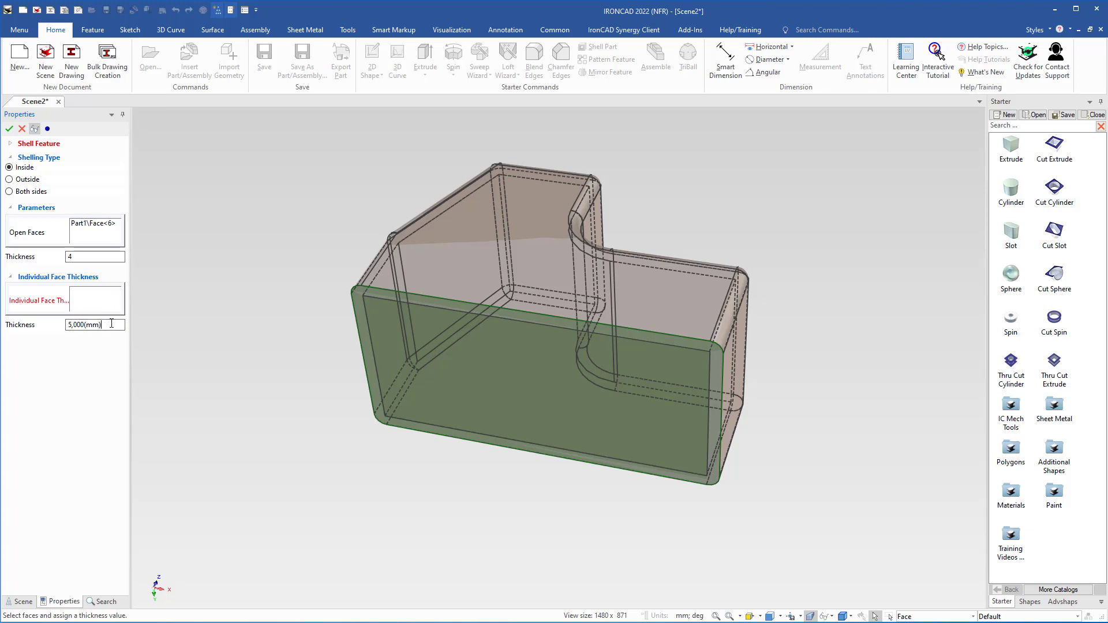
drag(108, 324, 67, 324)
text(10)
click(376, 315)
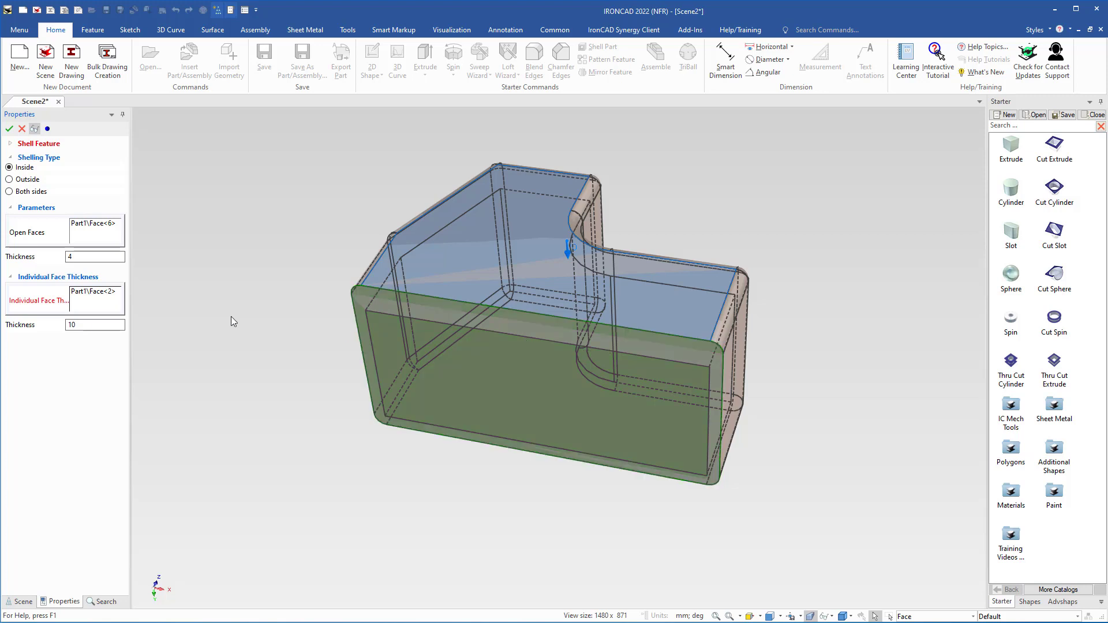
right_click(89, 304)
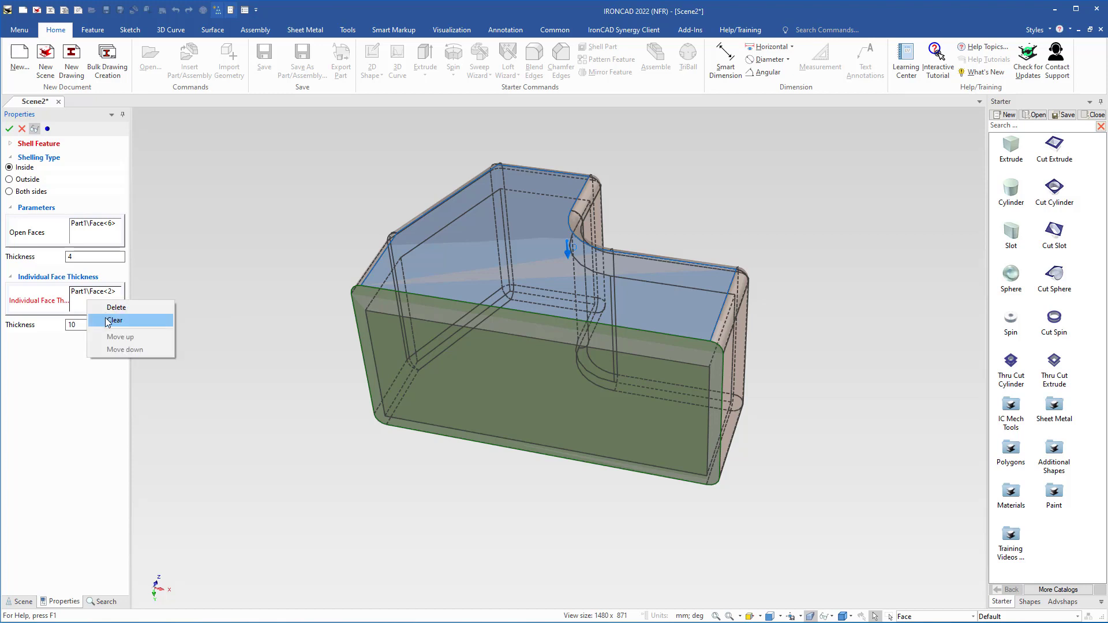
click(107, 319)
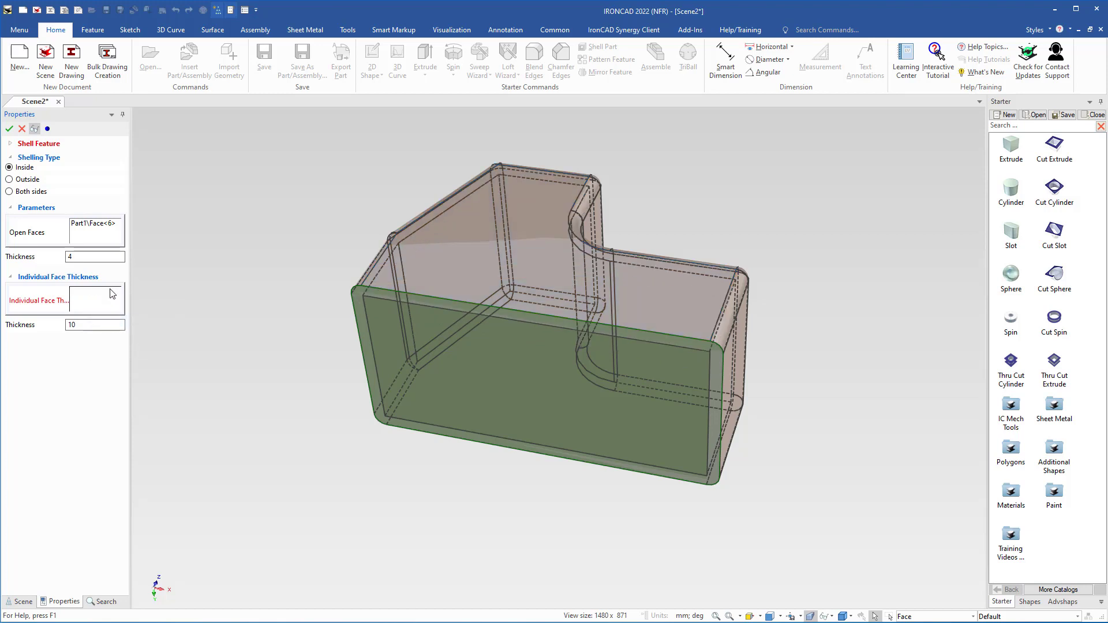
Apply the 4 mm inside shell with the open bottom face.
click(9, 129)
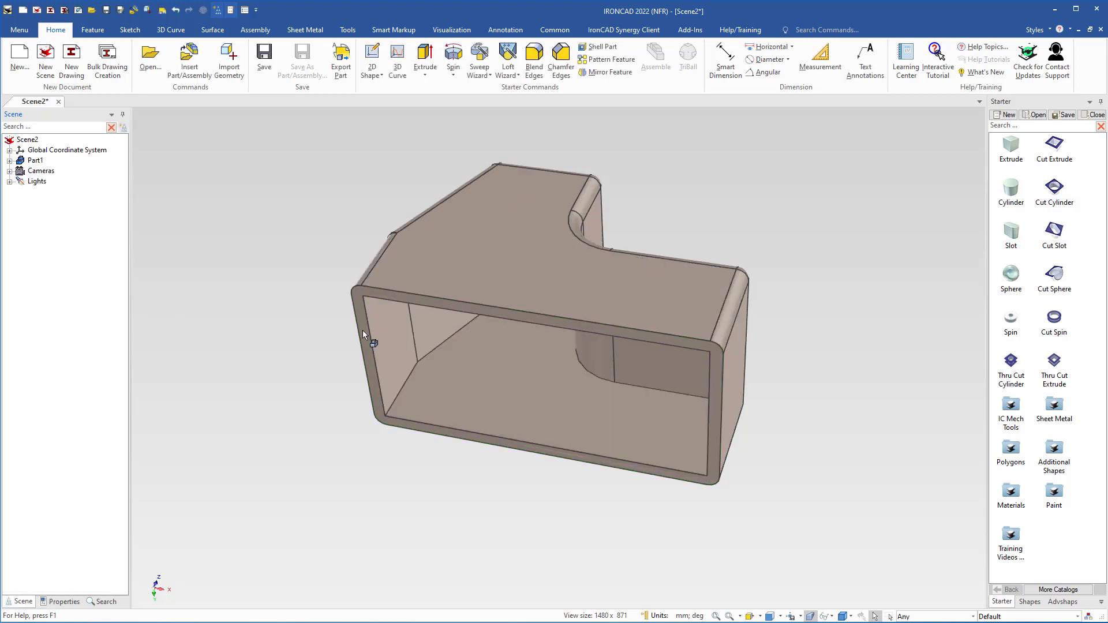
Place a Cut Cylinder on the side face's lower edge near the tall end and set its diameter to 30 mm.
middle_drag(493, 272, 481, 391)
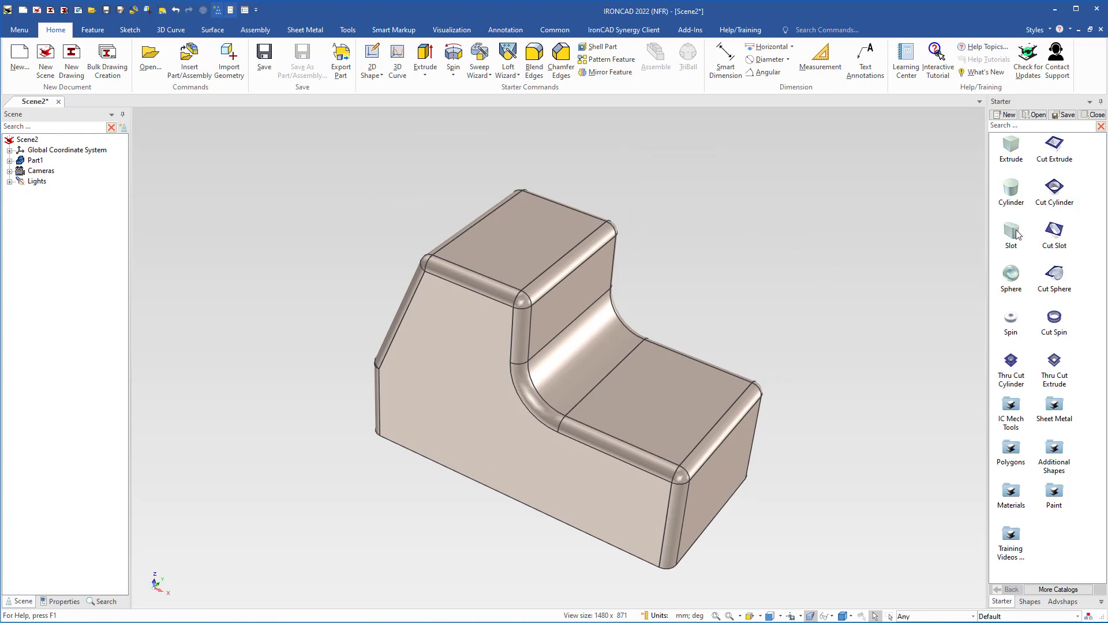
drag(1053, 189, 416, 454)
drag(417, 457, 416, 457)
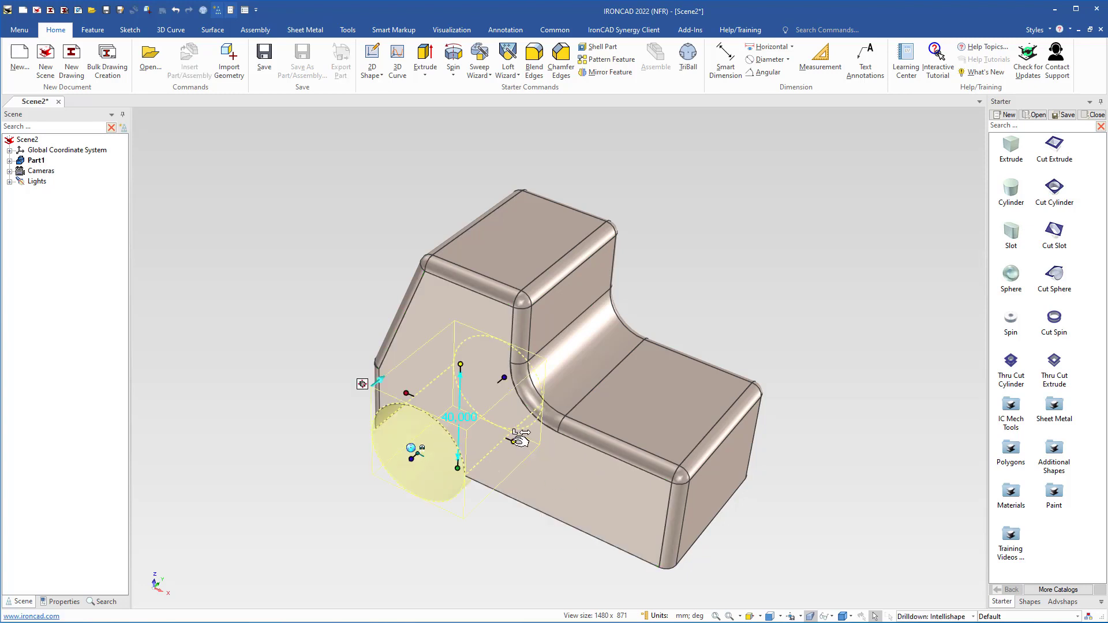
click(514, 440)
text(30)
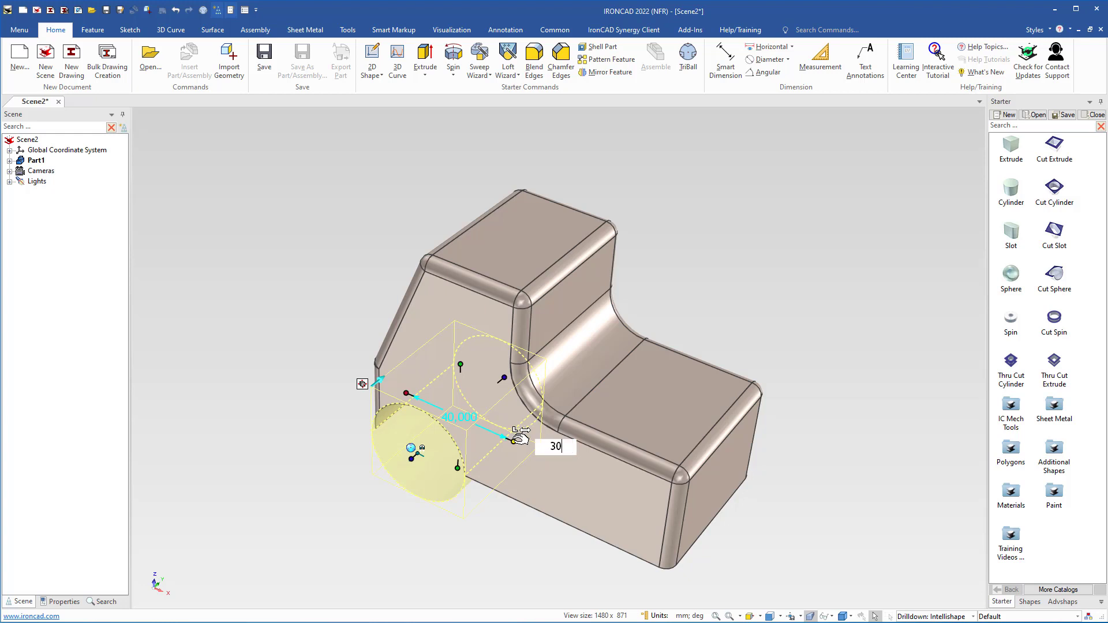
key(Return)
Extend the cylindrical cut through the body's full width to a depth of 60 mm.
key(F3)
drag(541, 546, 361, 477)
key(F2)
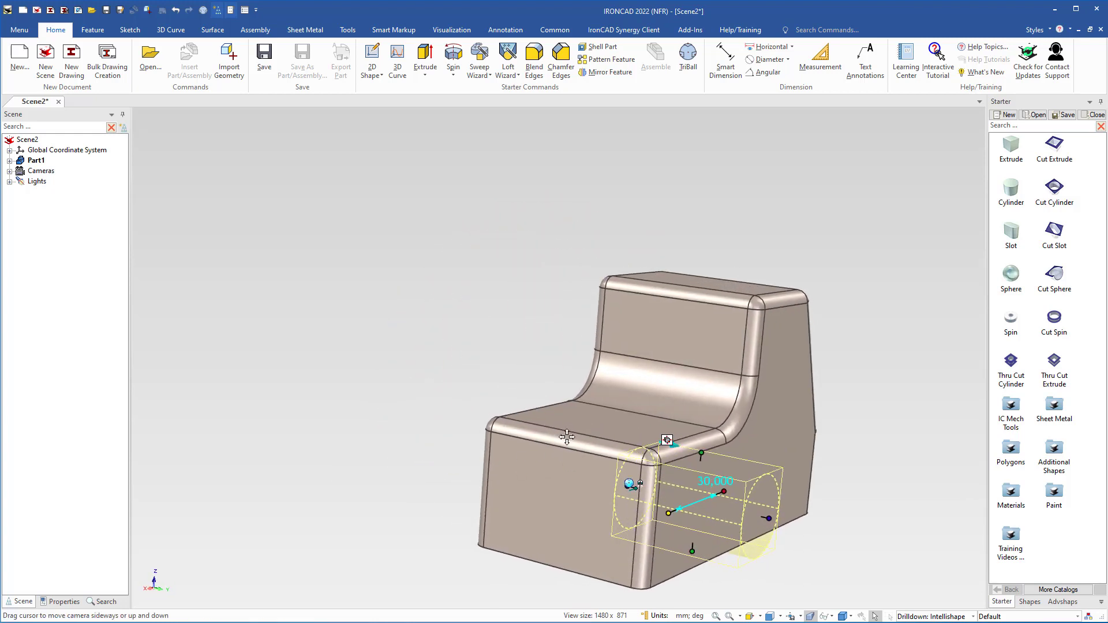
drag(646, 444, 692, 304)
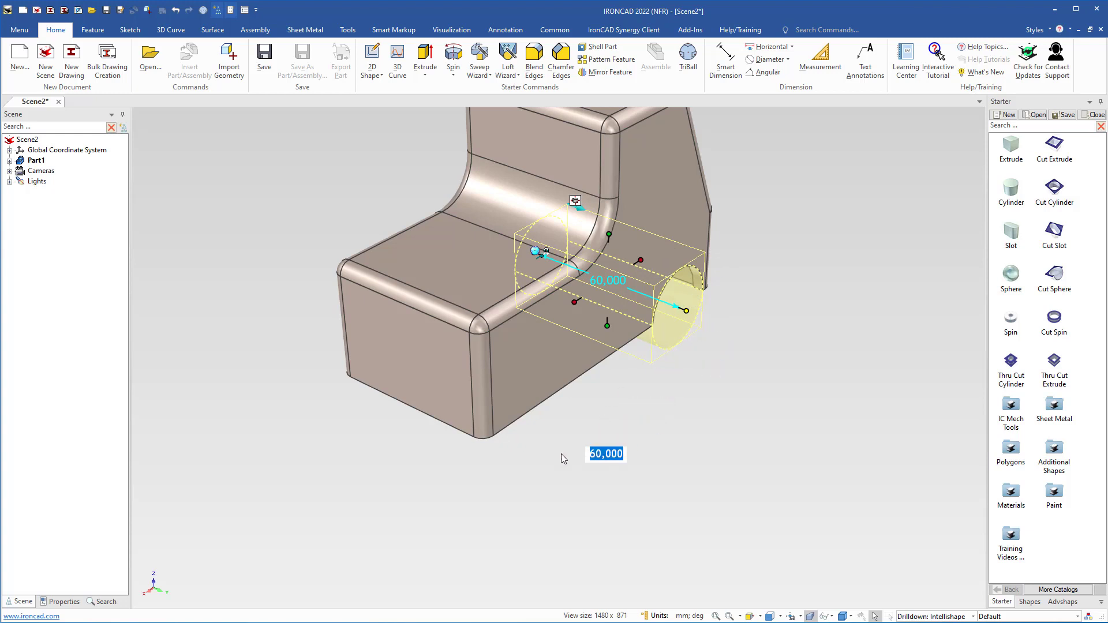
middle_drag(561, 453, 841, 300)
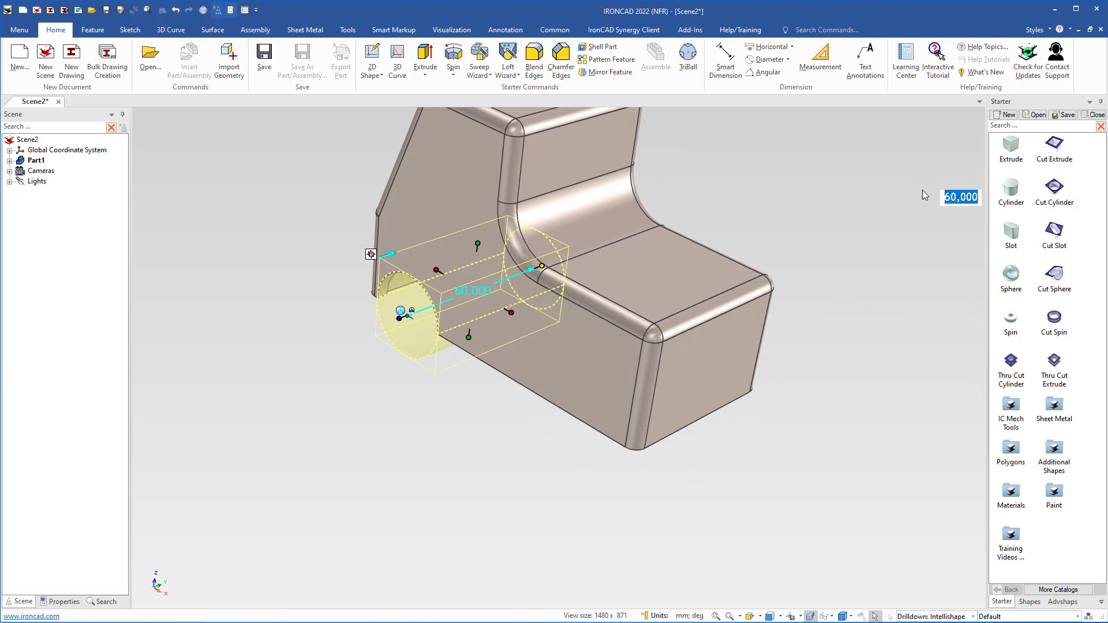
key(Escape)
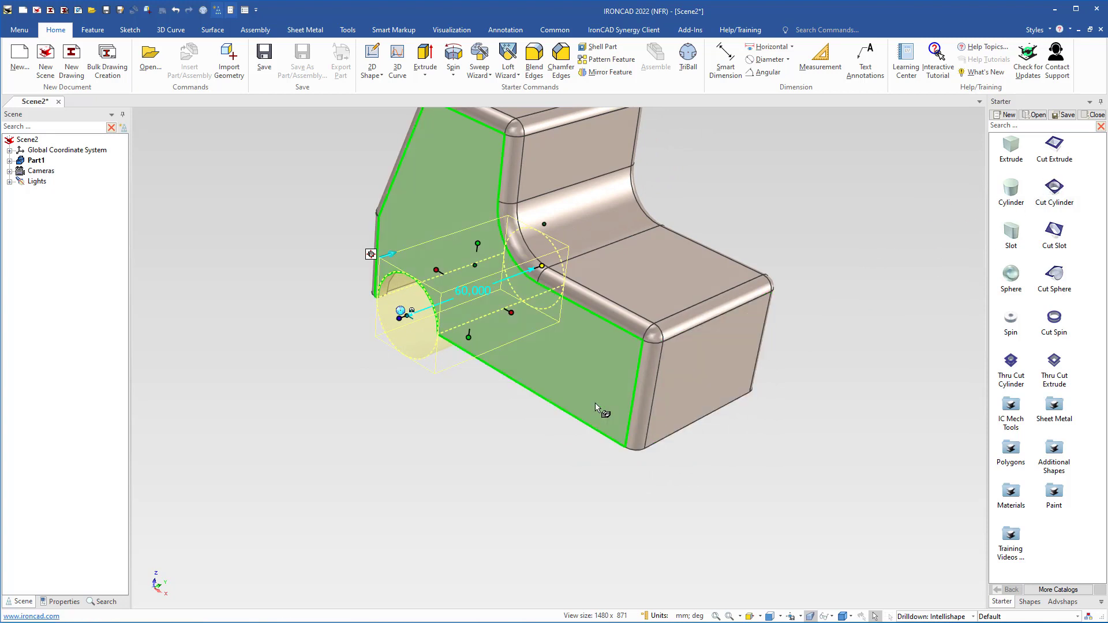
Place a second Cut Cylinder on the side face's lower edge near the low end and set its diameter to 30 mm.
click(543, 400)
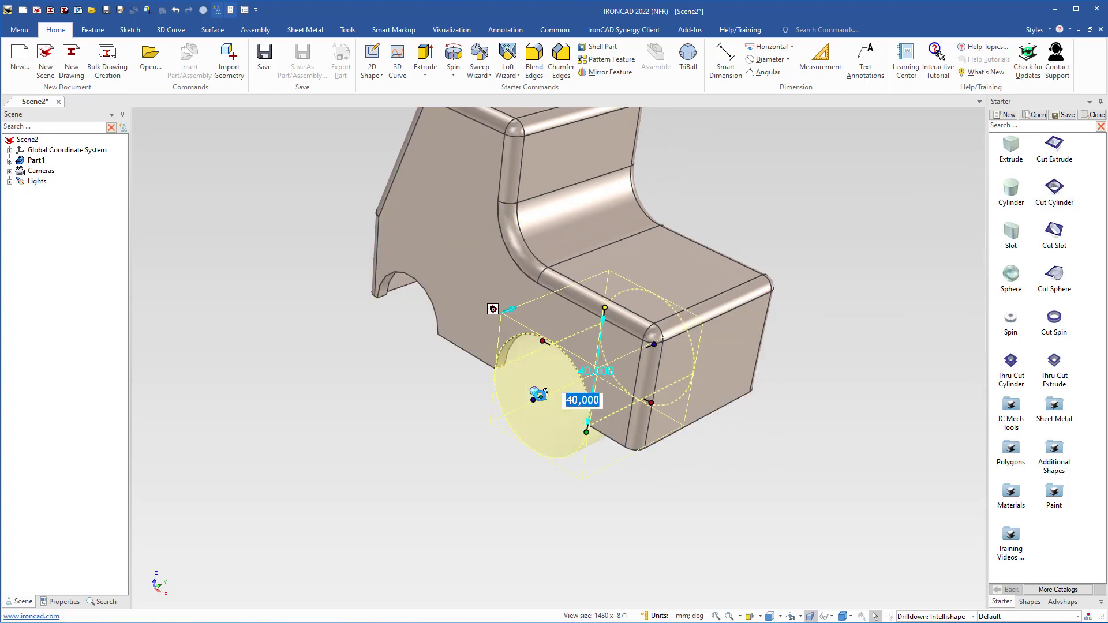
click(655, 403)
text(30)
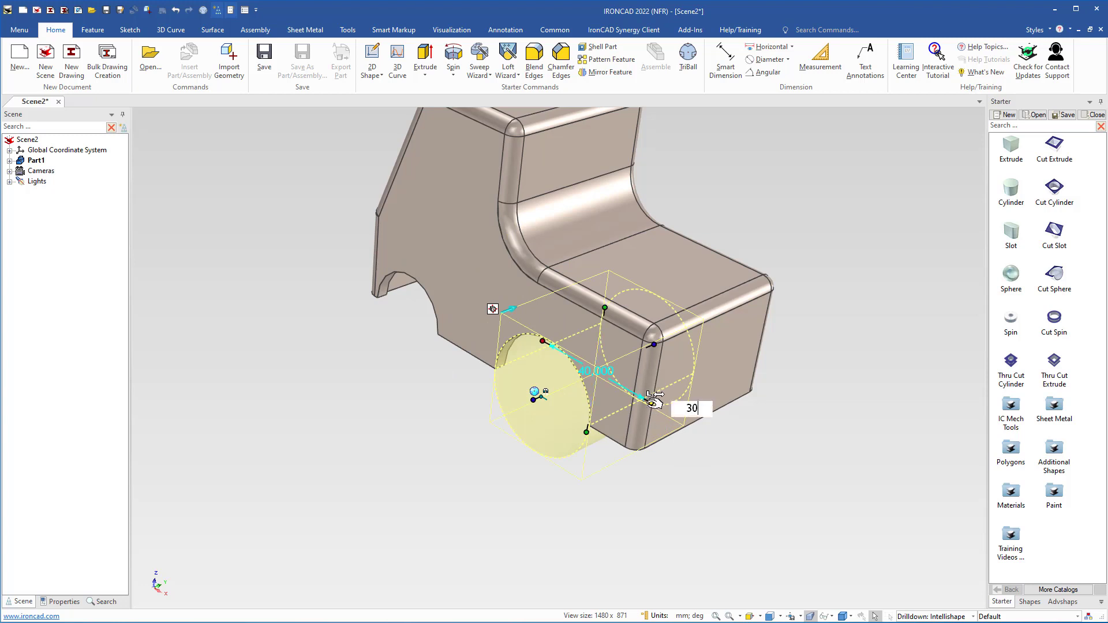
key(Return)
Extend the low-end cylindrical cut past the opposite side face so it spans the body's full width.
middle_drag(753, 450, 743, 344)
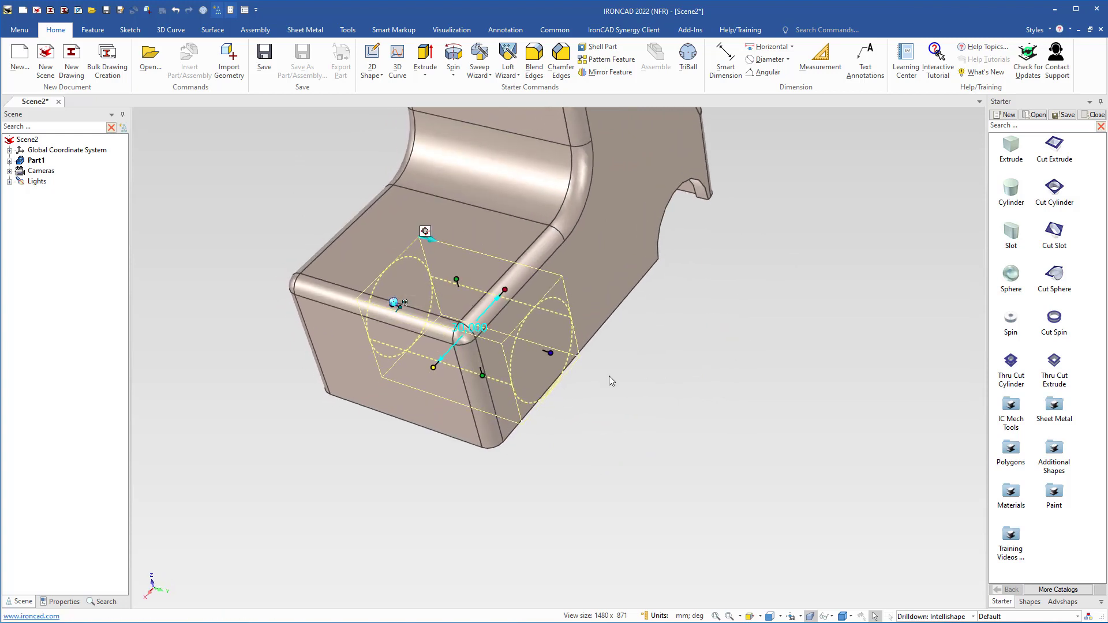
drag(555, 352, 591, 270)
middle_drag(604, 398, 470, 346)
click(507, 413)
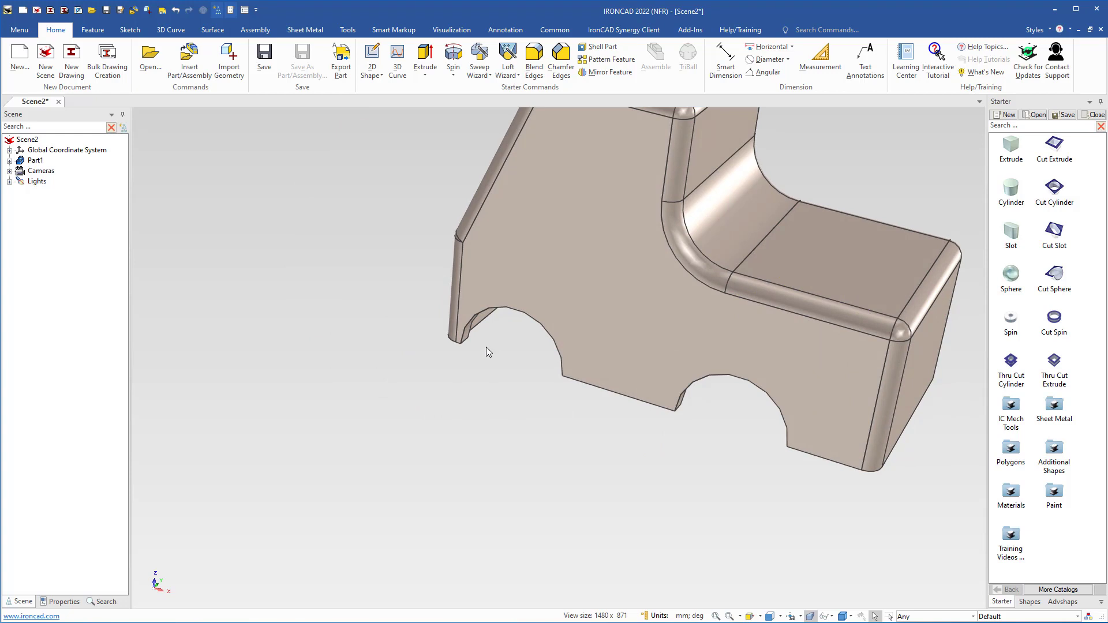
Move the tall-end wheel cut about 4.1 mm along the body's length toward the low end with the TriBall.
scroll(494, 344, up, 2)
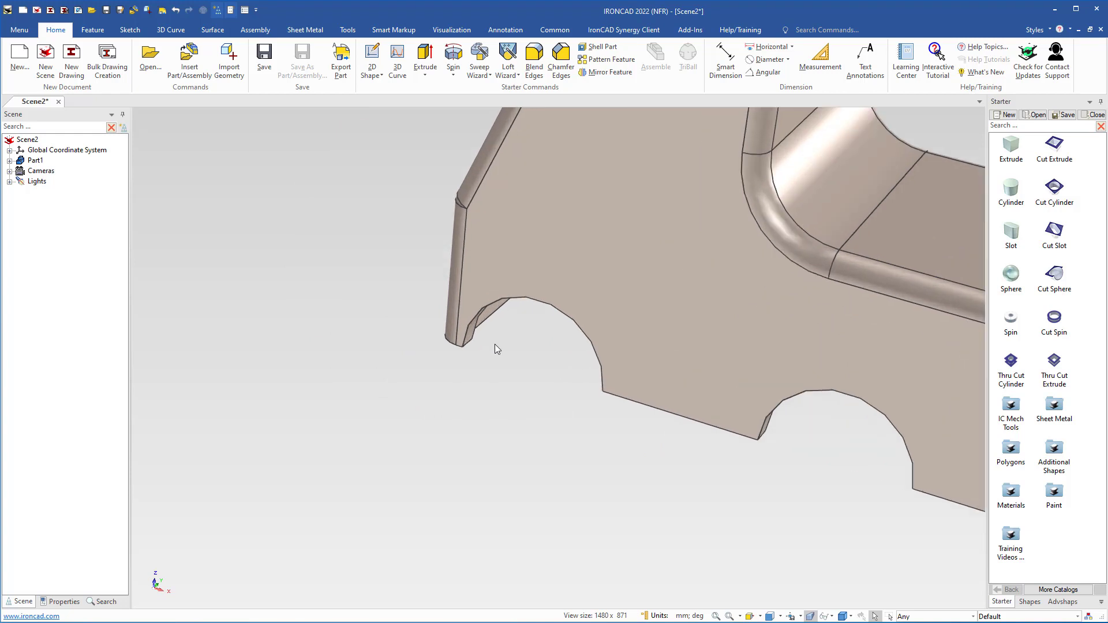
mouse_move(494, 346)
middle_down()
mouse_move(527, 359)
mouse_move(494, 343)
middle_up()
scroll(493, 344, up, 3)
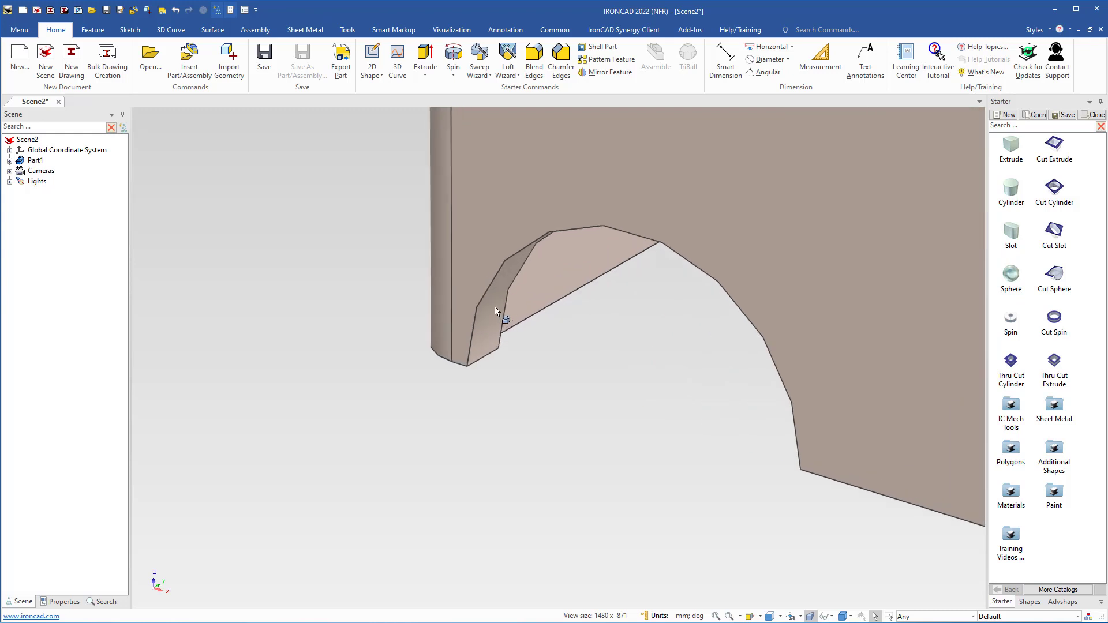
middle_drag(491, 336, 481, 338)
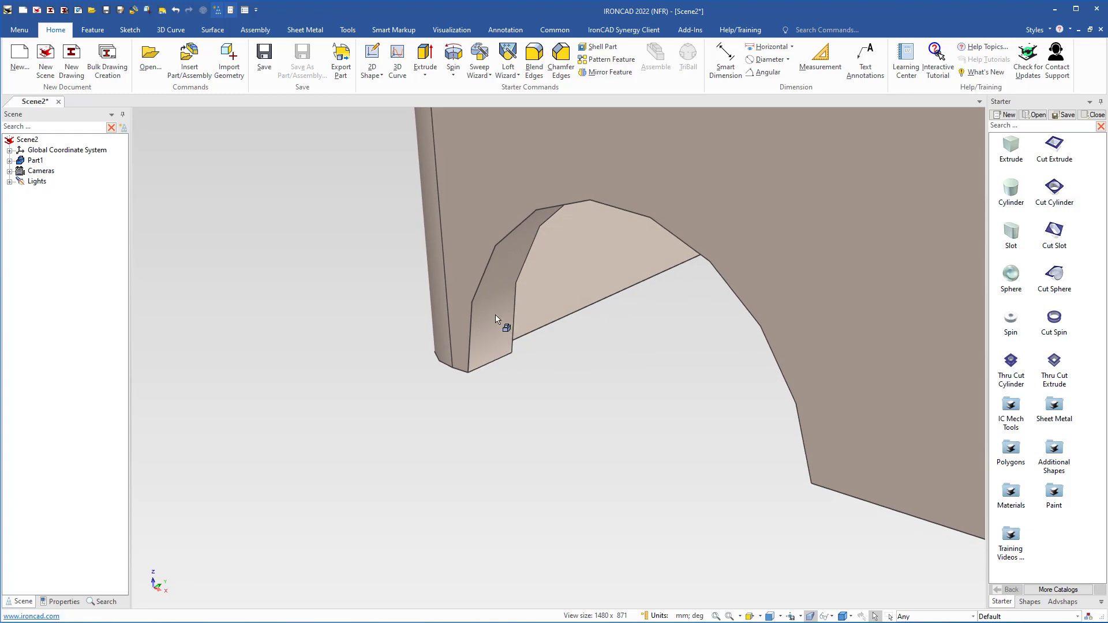
click(495, 319)
click(496, 321)
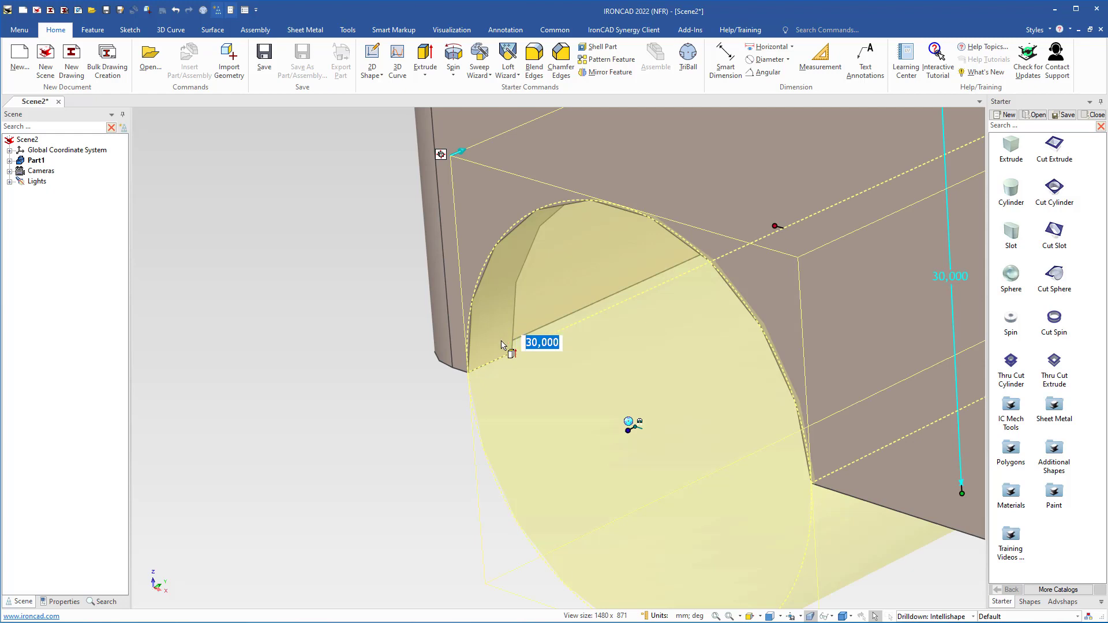
middle_drag(507, 361, 420, 321)
scroll(485, 341, down, 3)
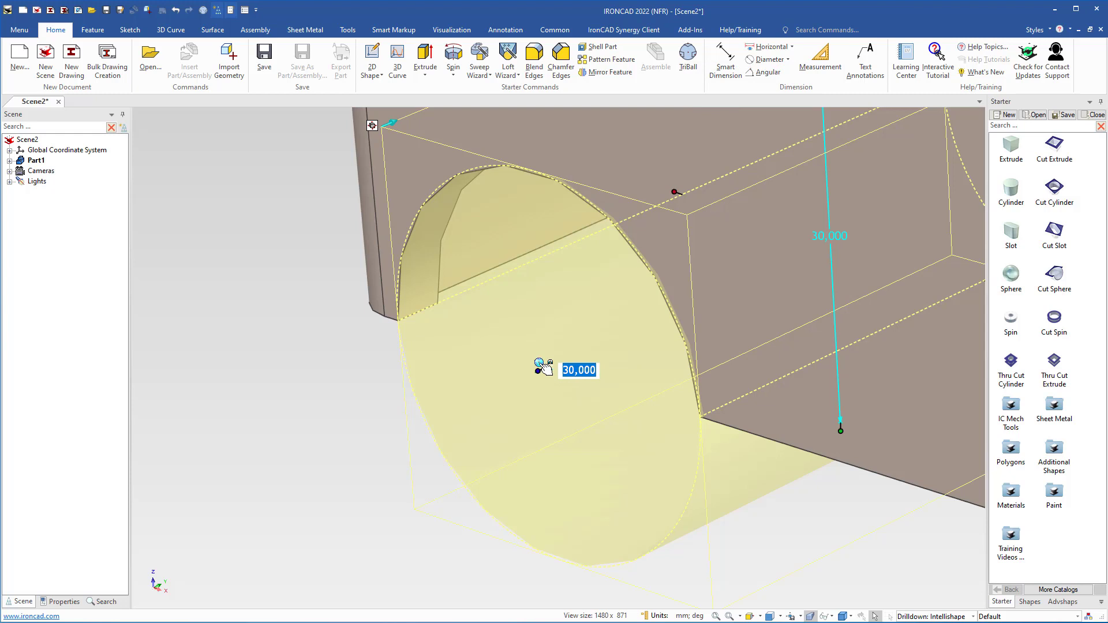
key(F10)
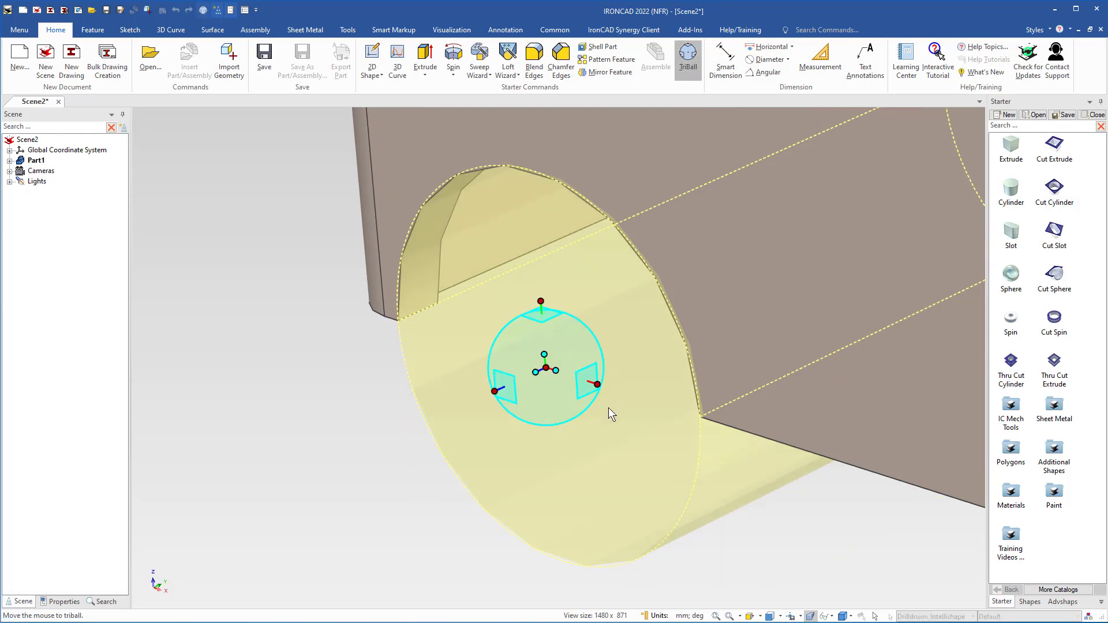
middle_drag(608, 413, 568, 385)
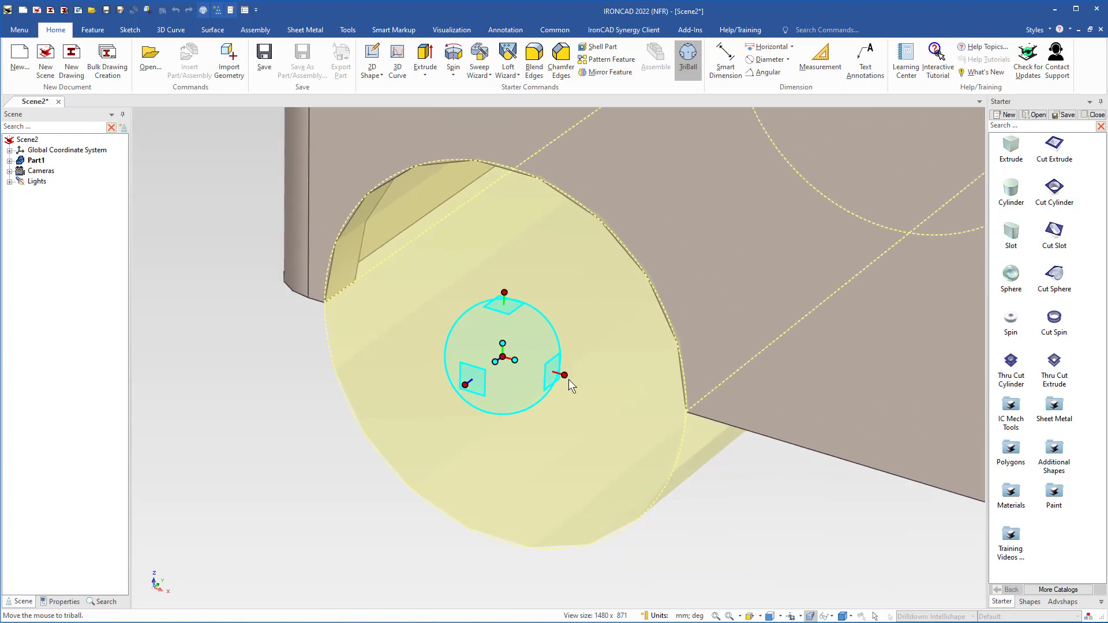
mouse_move(564, 376)
mouse_down()
mouse_move(616, 379)
mouse_move(565, 375)
mouse_up()
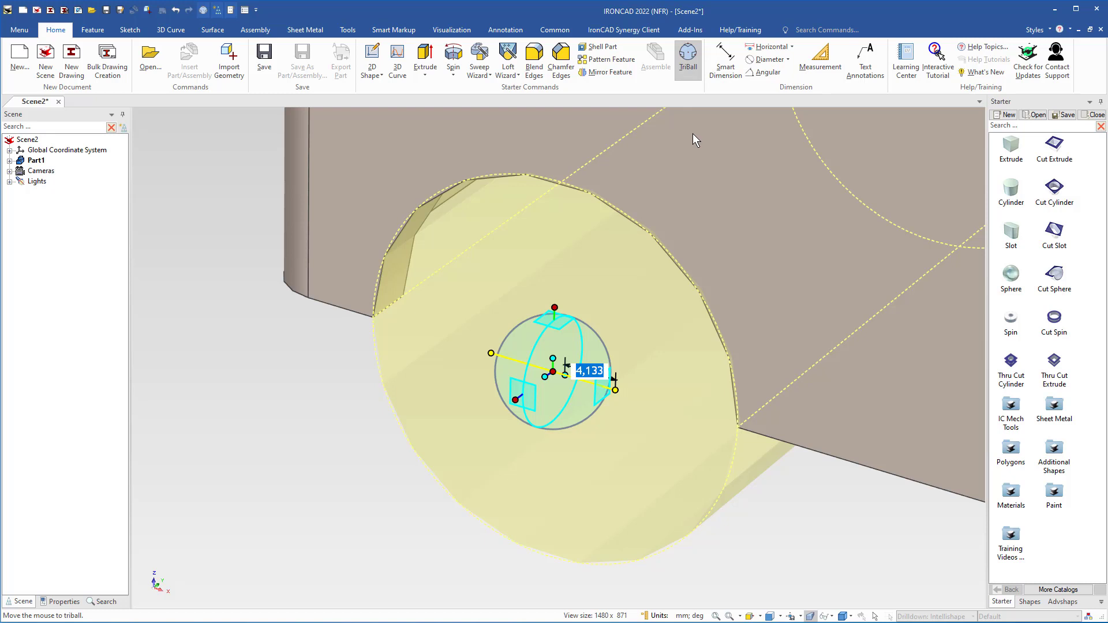
click(688, 54)
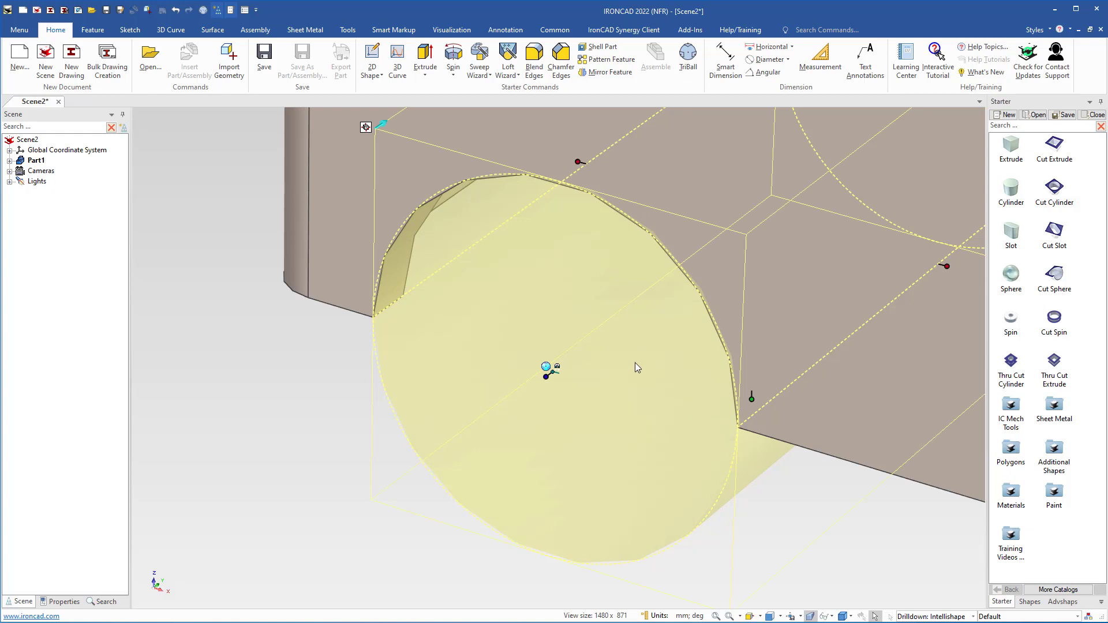
Move the low-end wheel cut about 8.6 mm along the body's length, away from the other wheel cut, with the TriBall.
middle_drag(640, 418, 468, 356)
scroll(629, 384, down, 3)
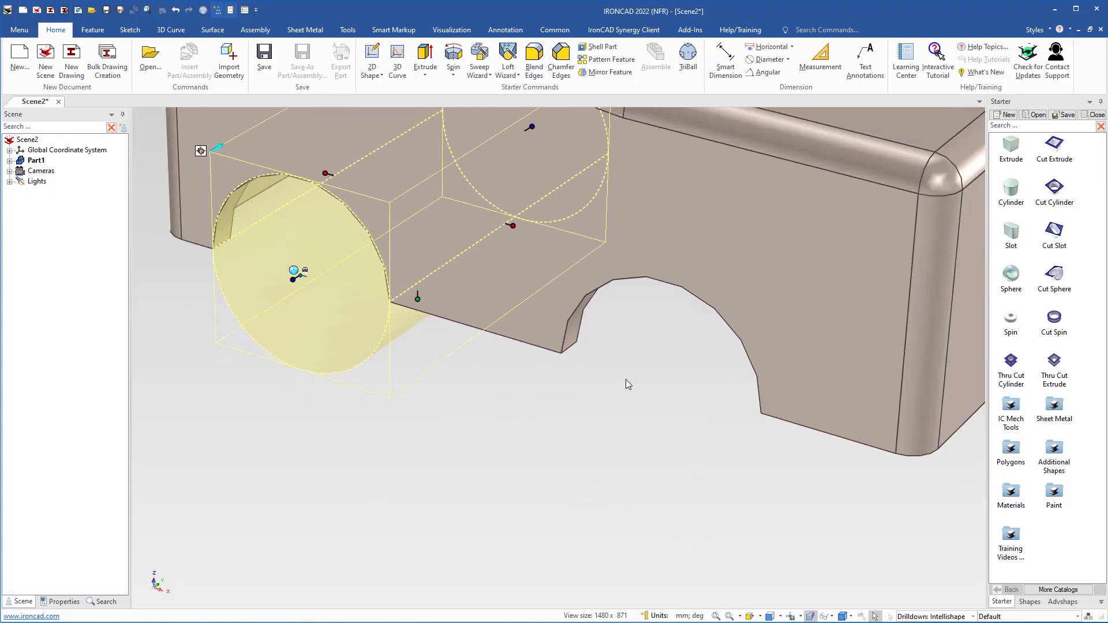
middle_drag(590, 379, 538, 366)
scroll(542, 362, up, 2)
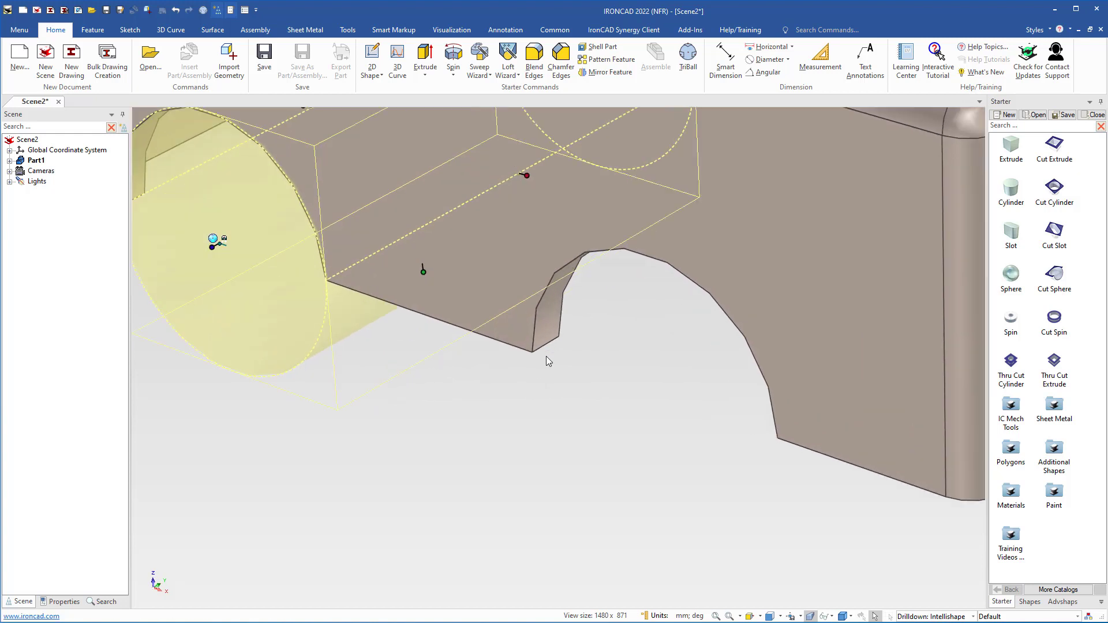
click(551, 322)
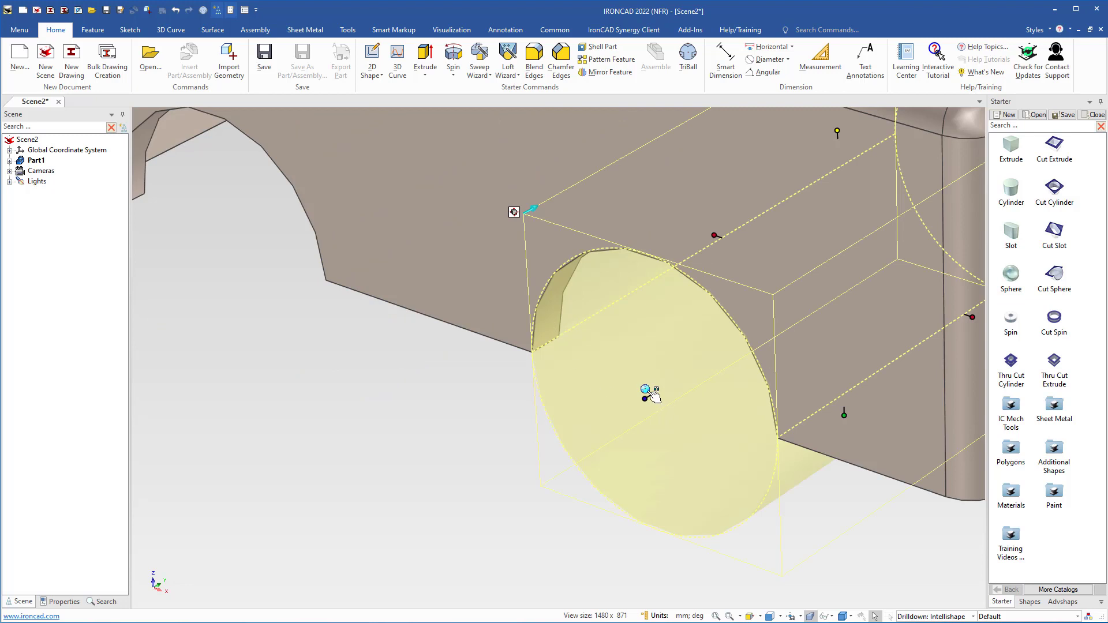
key(F10)
scroll(745, 441, down, 2)
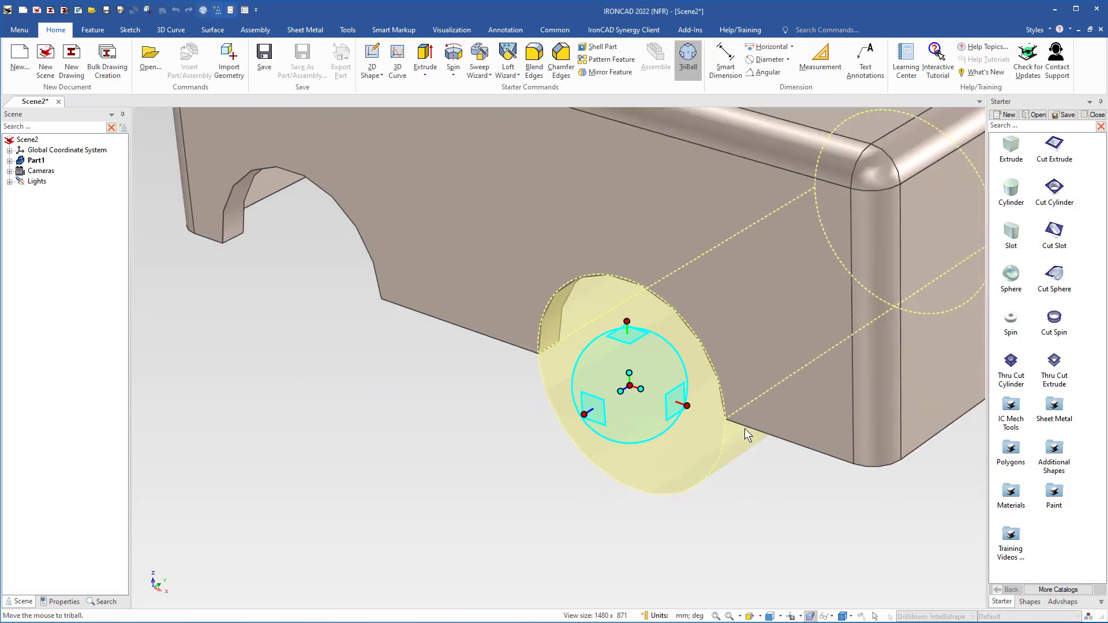
drag(684, 408, 687, 396)
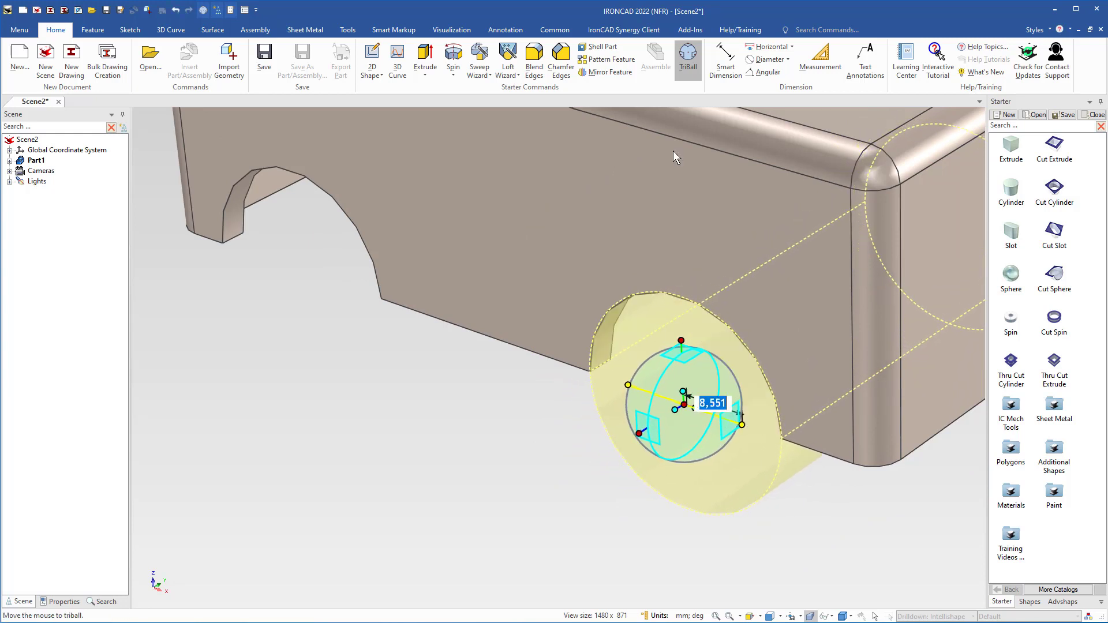
click(689, 58)
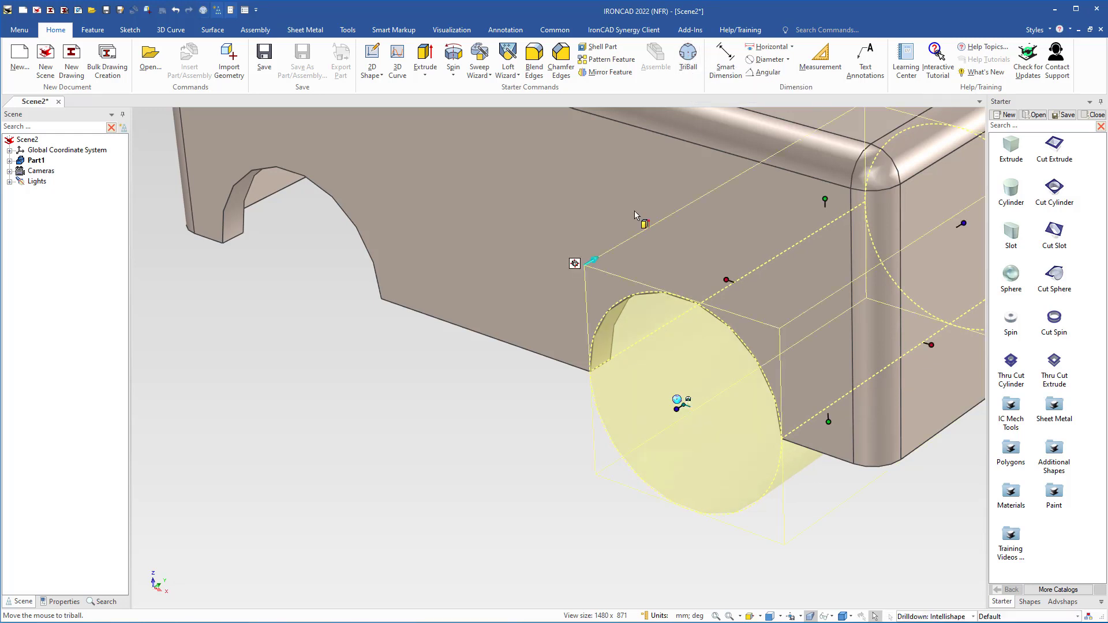
click(458, 353)
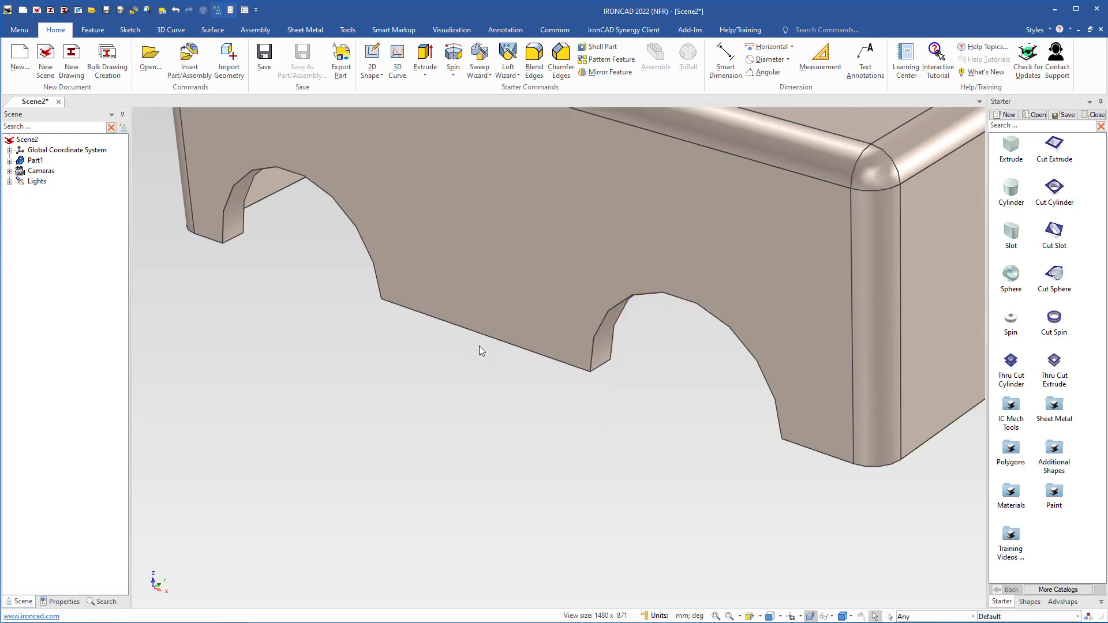
Fit the whole car body in view and close the scene without saving the changes.
middle_drag(479, 347, 480, 346)
key(F8)
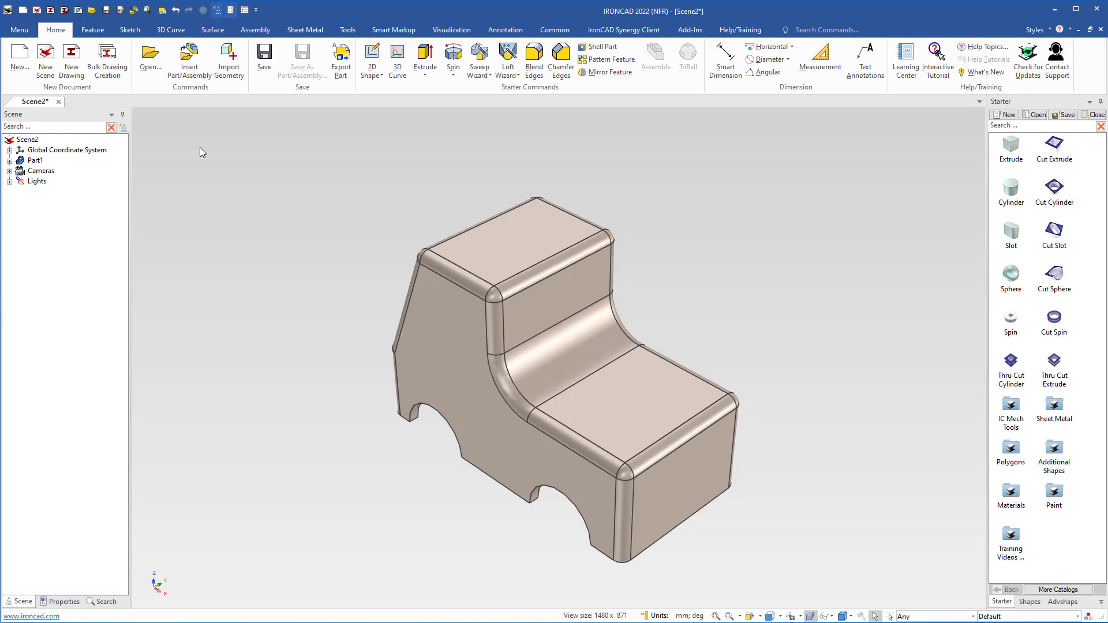
click(59, 102)
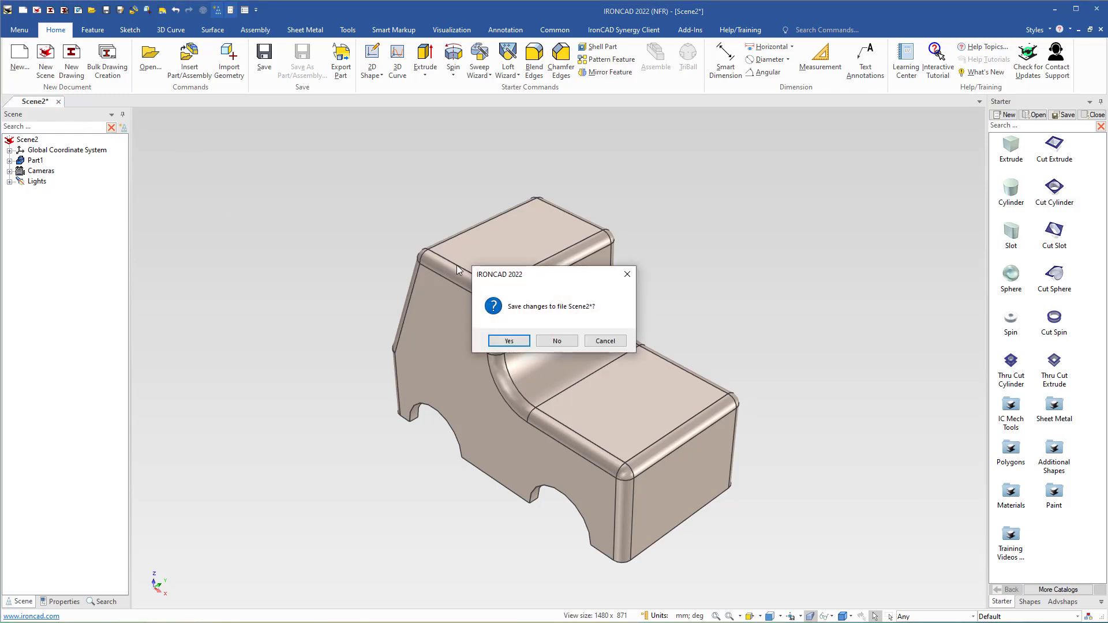
click(557, 341)
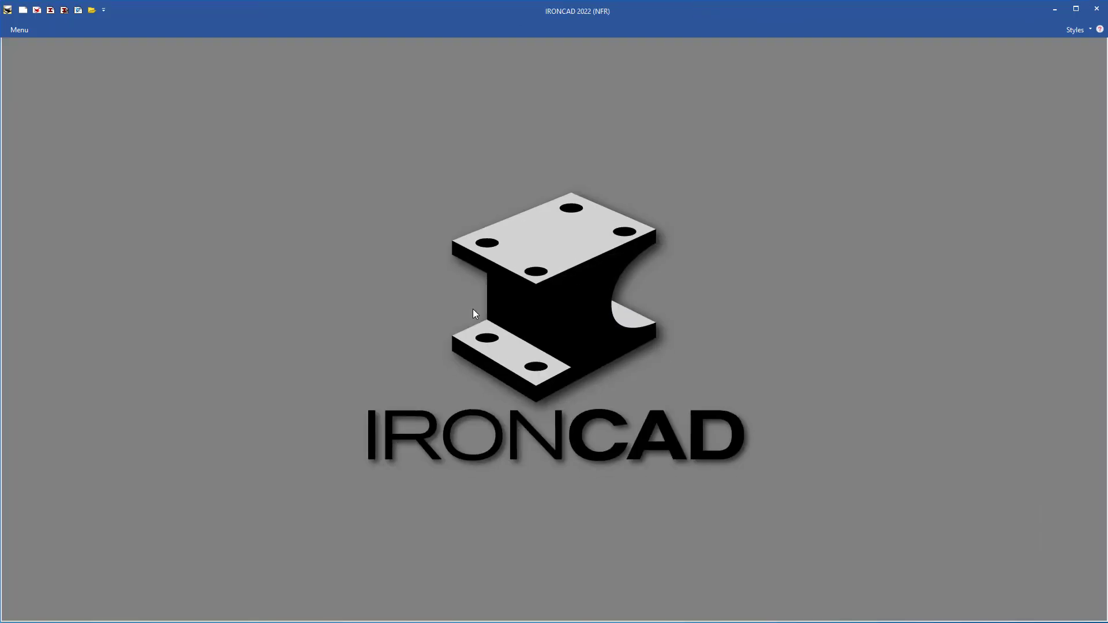